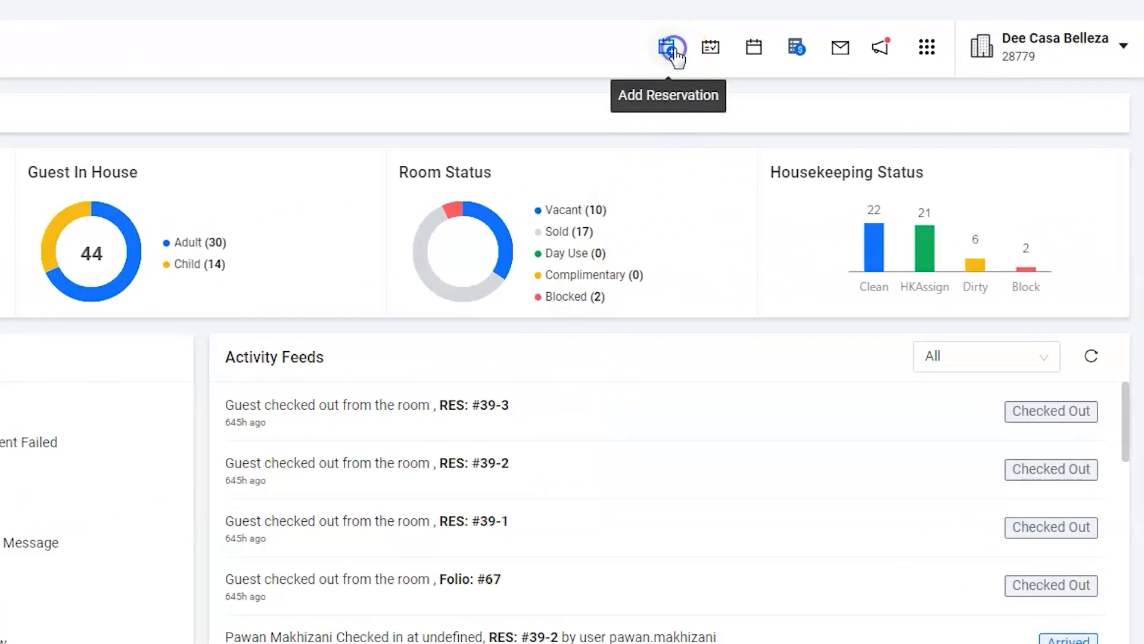
Create a new Hold Confirm Booking reservation from 13/10/2022 to 16/10/2022 (3 nights)
{"action": "left_click", "coordinate": [854, 51]}
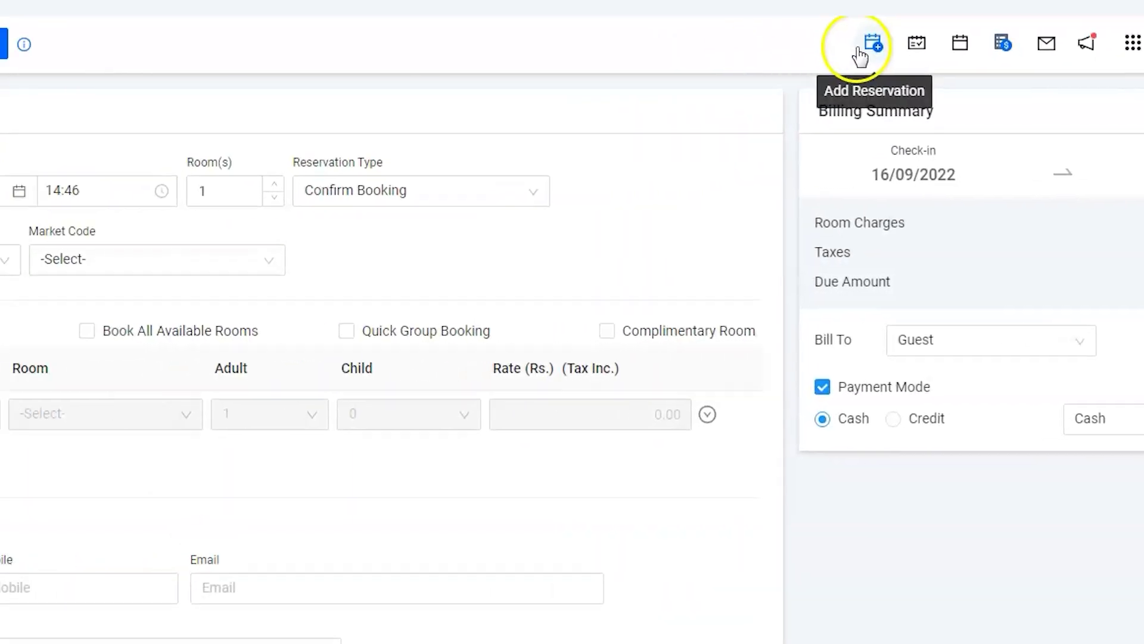
{"action": "left_click", "coordinate": [181, 177]}
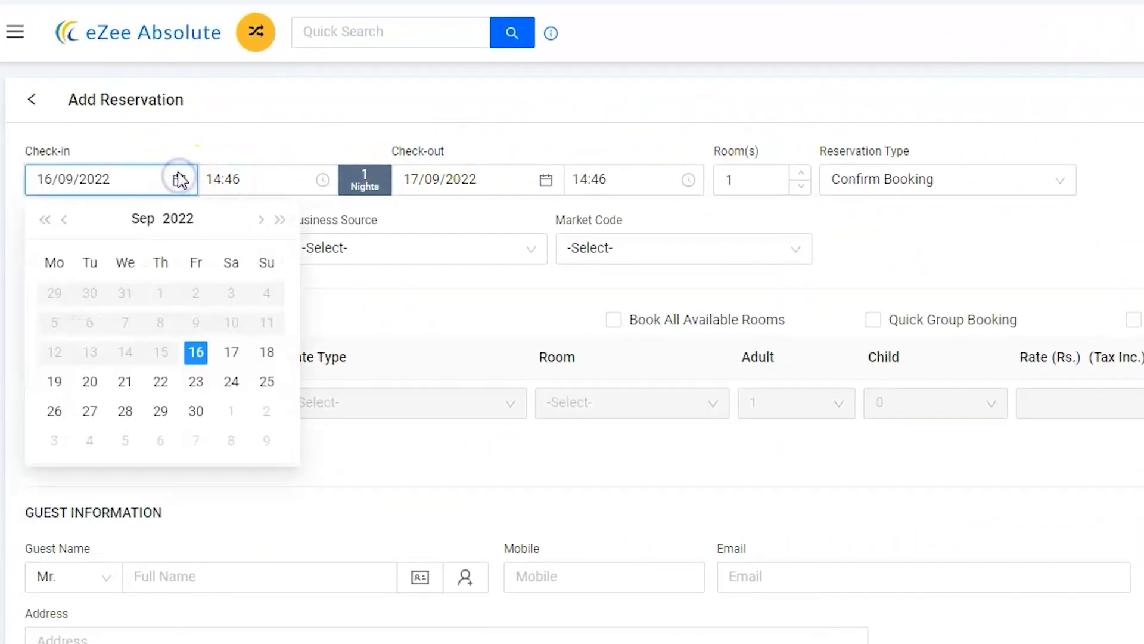
{"action": "left_click", "coordinate": [257, 221]}
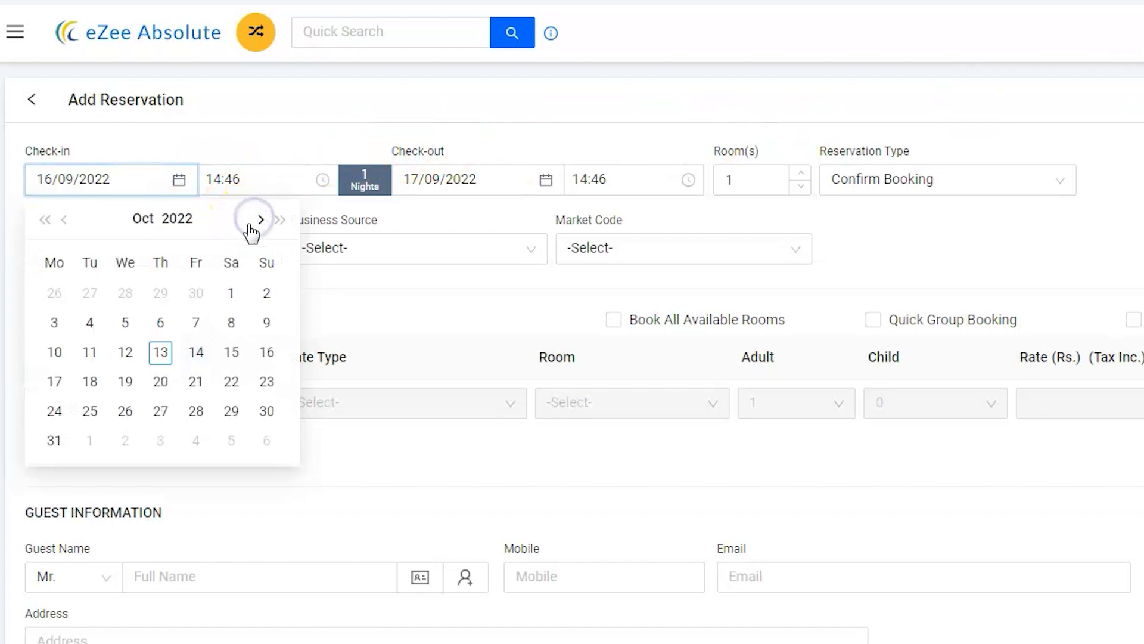
{"action": "left_click", "coordinate": [172, 349]}
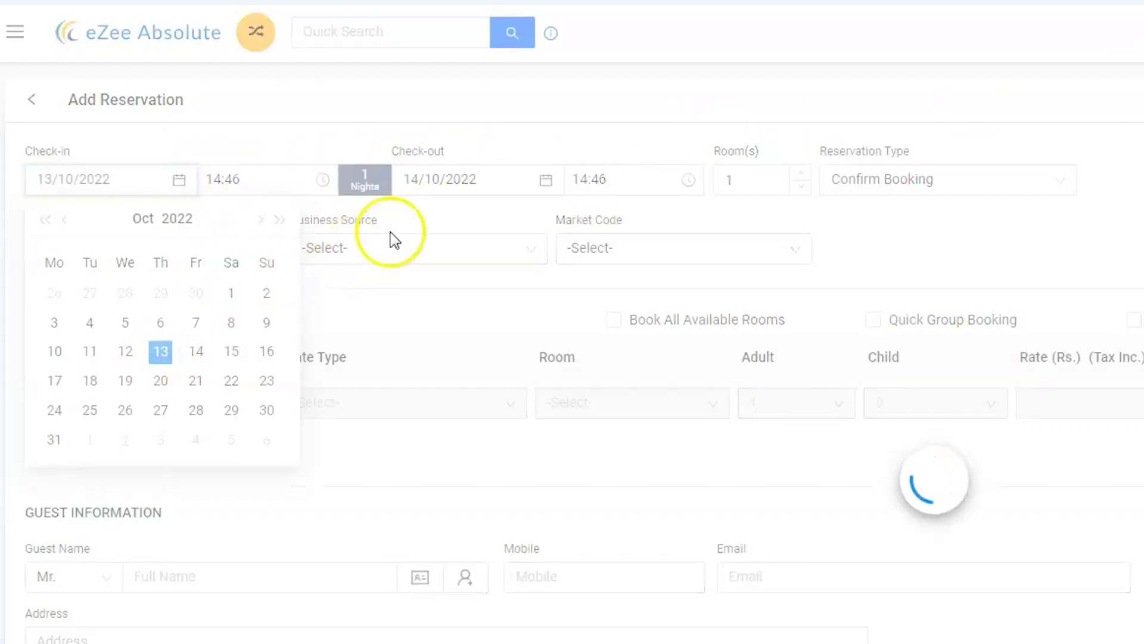
{"action": "left_click", "coordinate": [546, 180]}
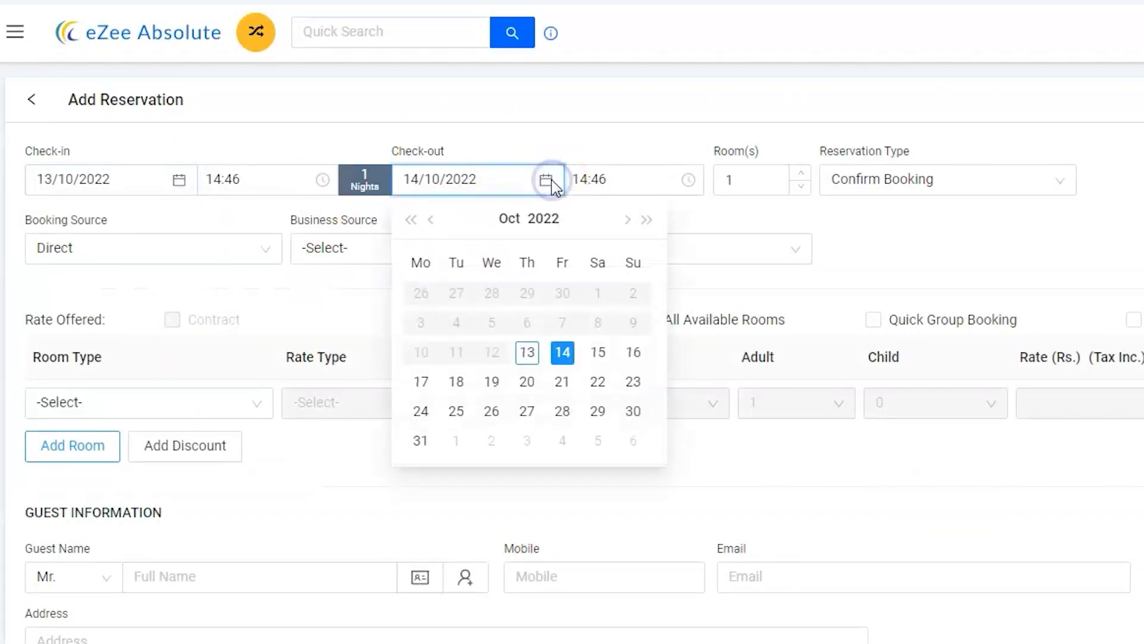
{"action": "left_click", "coordinate": [633, 352]}
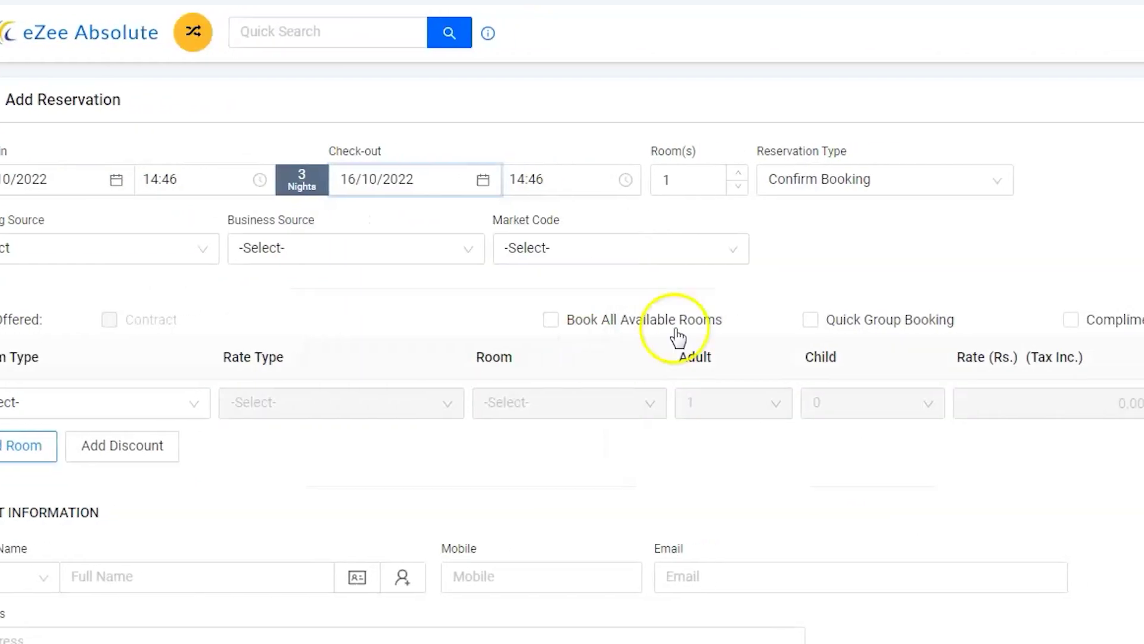
{"action": "left_click", "coordinate": [989, 188]}
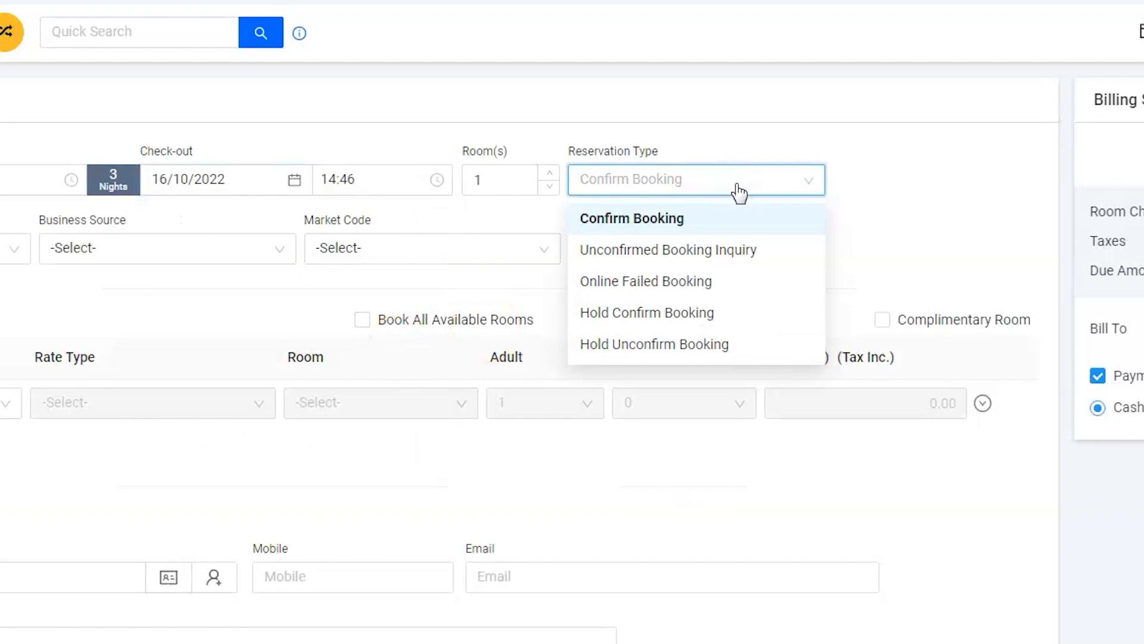
{"action": "left_click", "coordinate": [684, 314]}
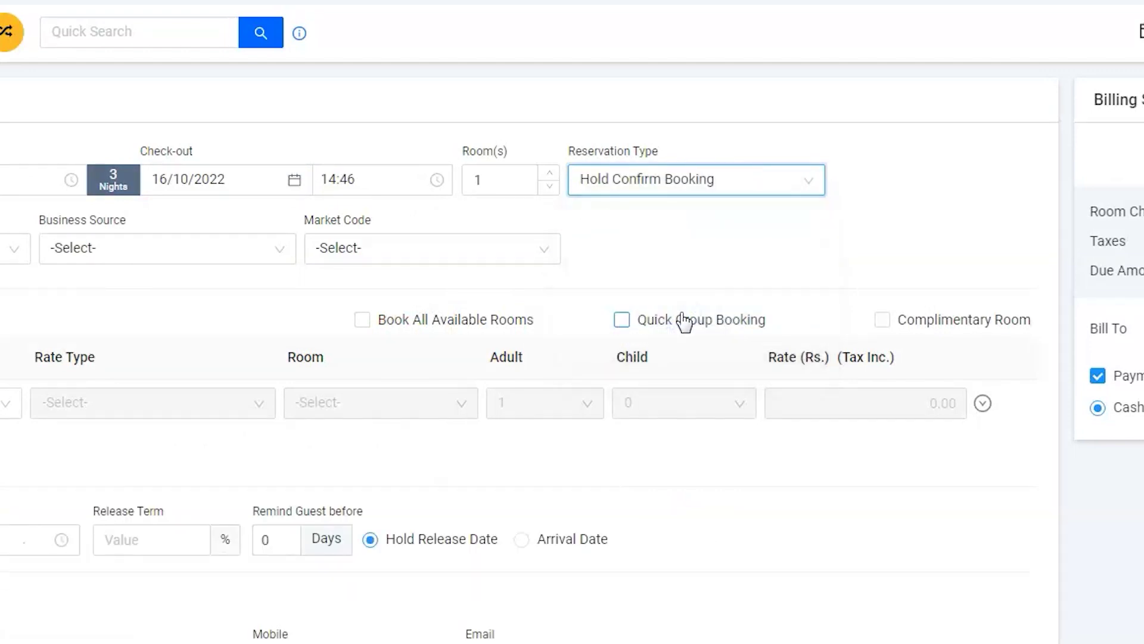
Search 'mov' and choose Movers & Packers as the business source
{"action": "left_click", "coordinate": [200, 248]}
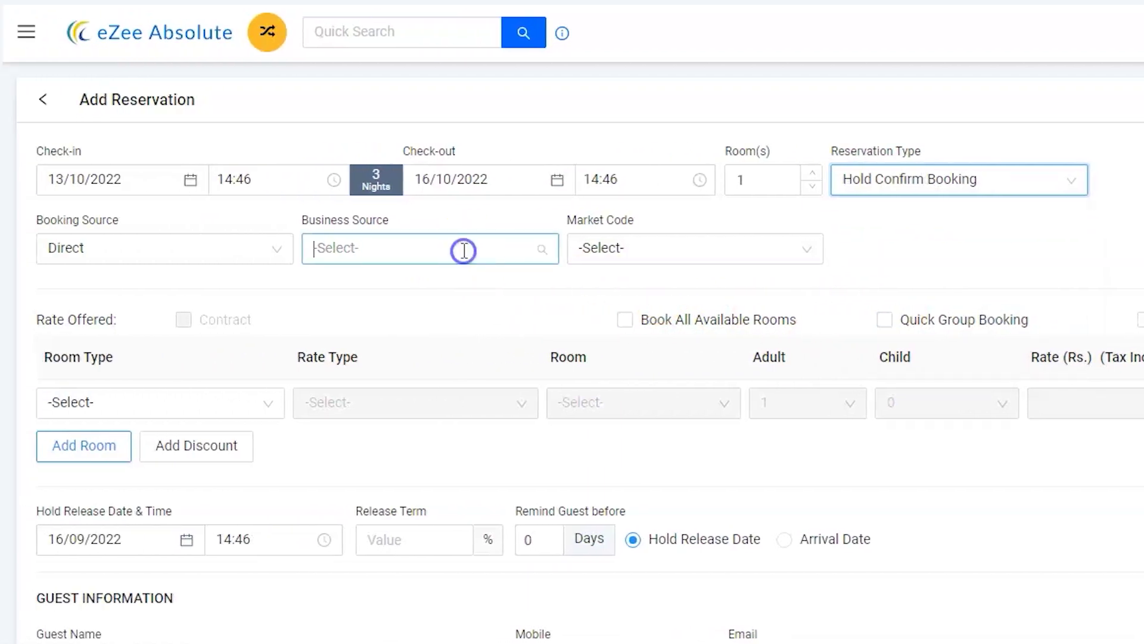
{"action": "type", "text": "mov"}
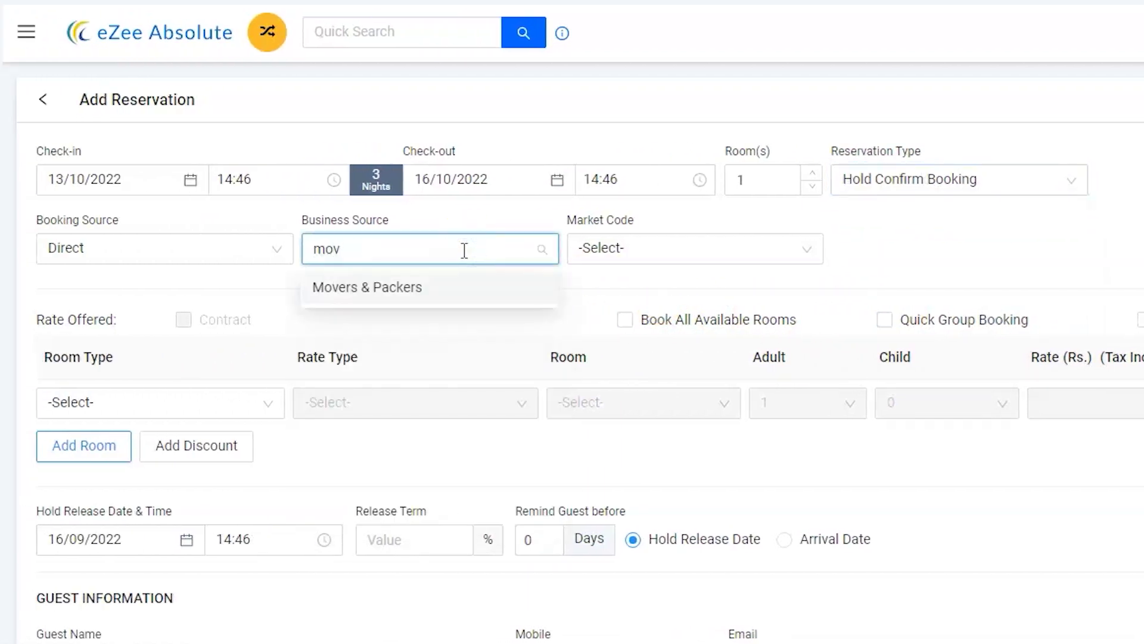
{"action": "left_click", "coordinate": [447, 287]}
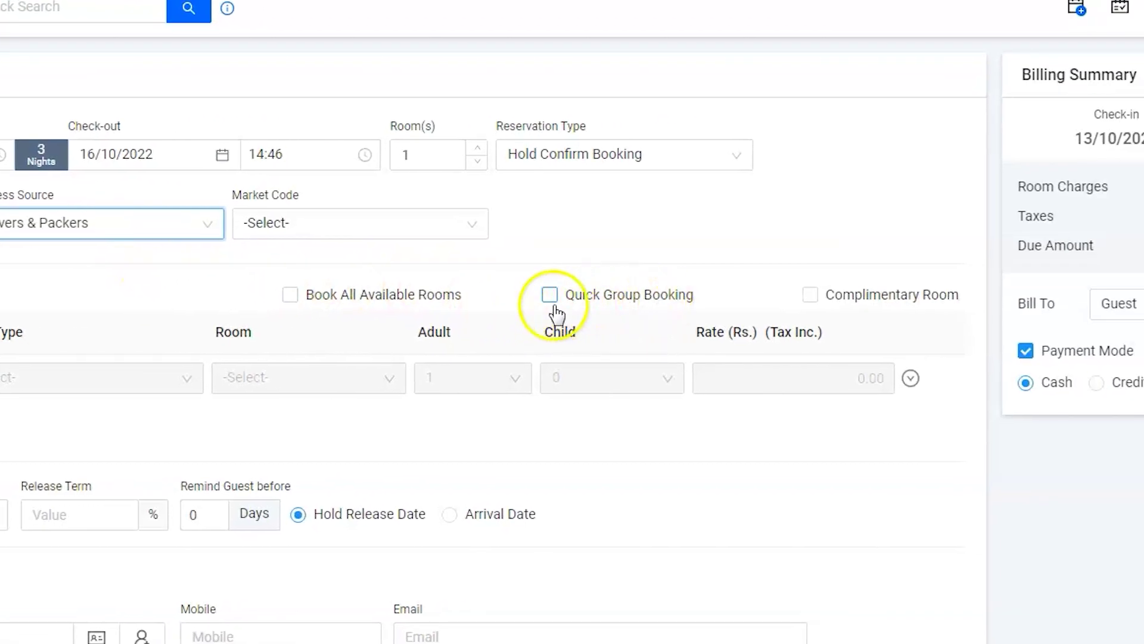
Enable Quick Group Booking and bring up the first row's room type list
{"action": "left_click", "coordinate": [551, 298]}
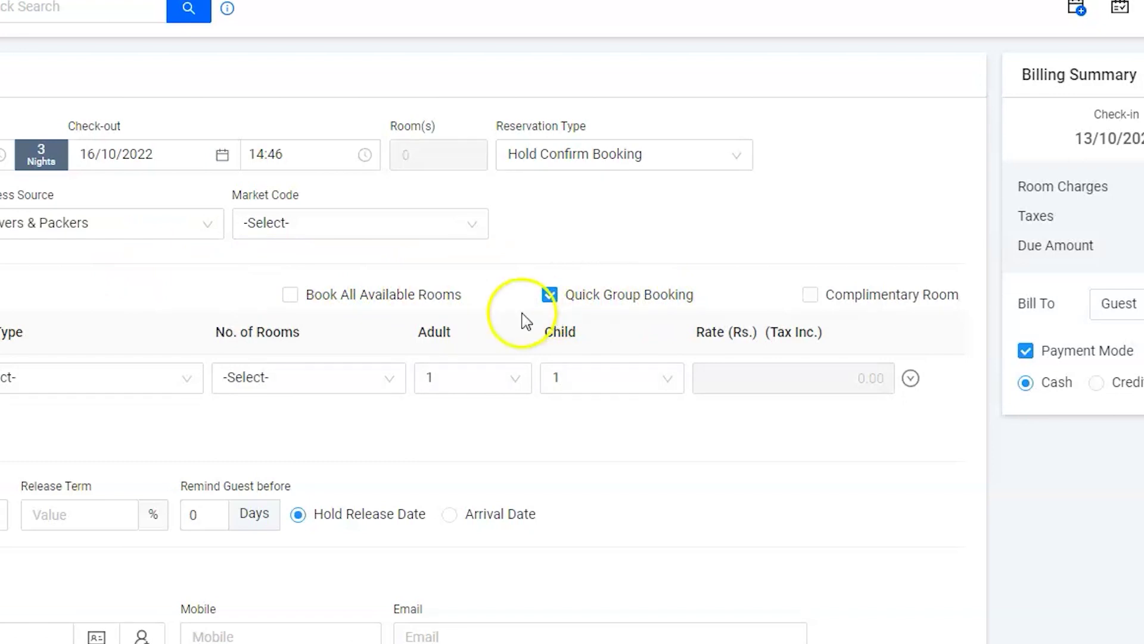
{"action": "left_click", "coordinate": [383, 382]}
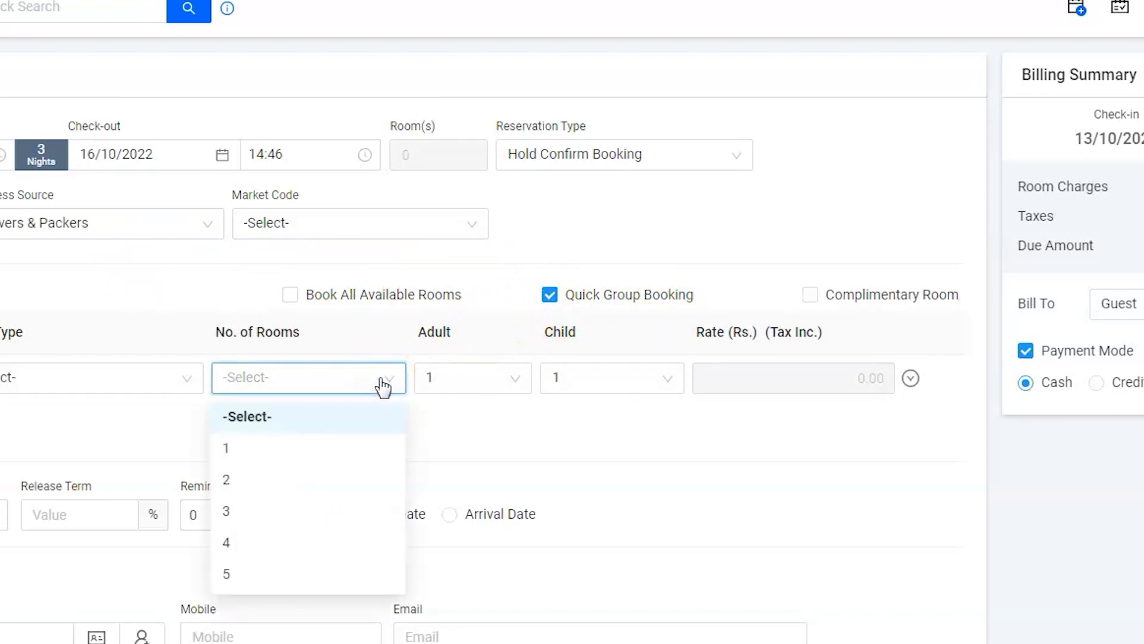
{"action": "left_click", "coordinate": [383, 384]}
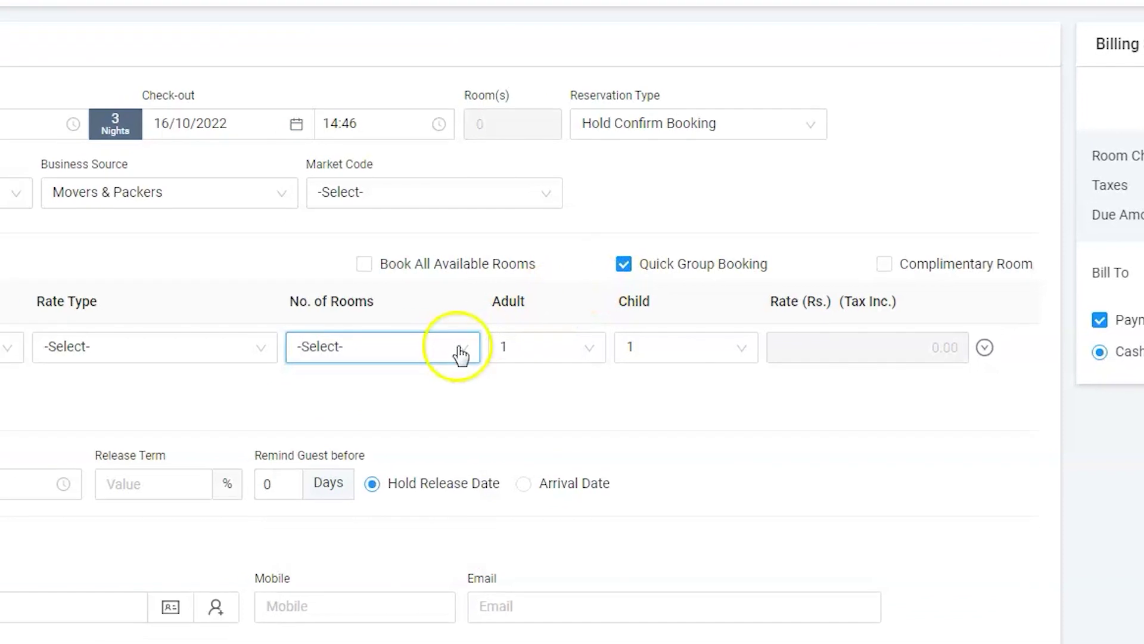
{"action": "left_click", "coordinate": [11, 347]}
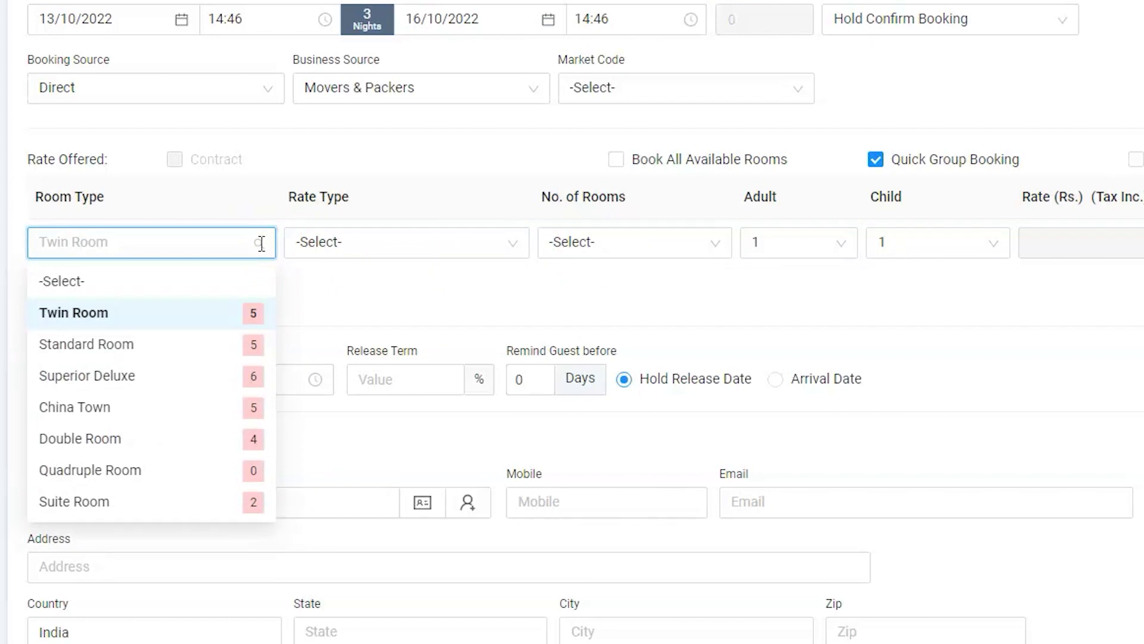
{"action": "left_click", "coordinate": [260, 243]}
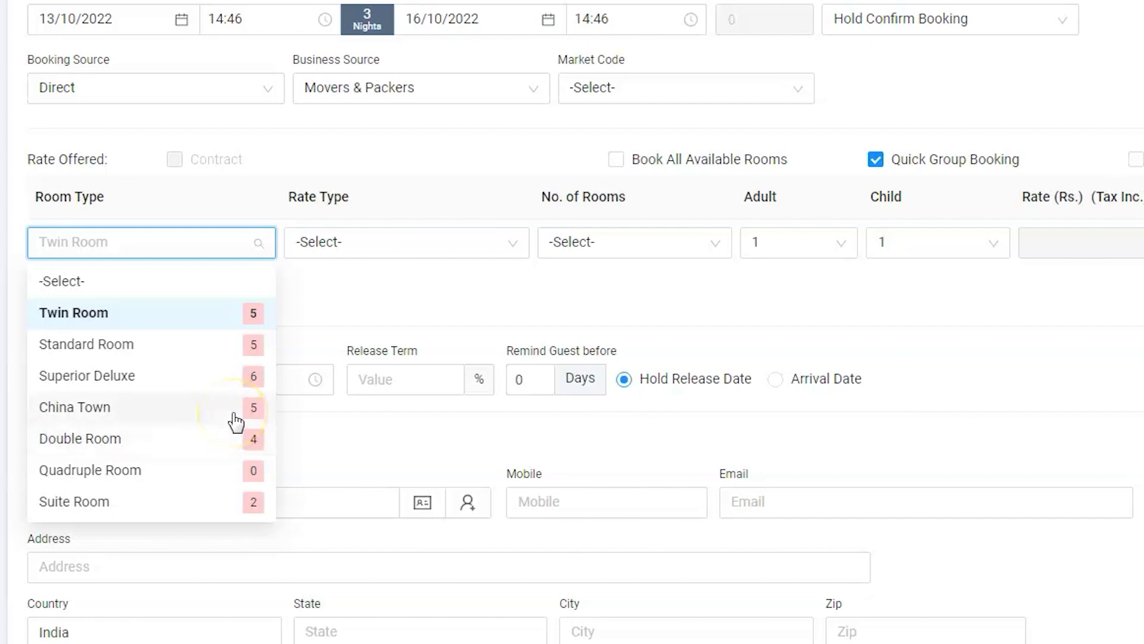
Make the first row Double Room on the American Plan (AP) rate with 4 rooms
{"action": "left_click", "coordinate": [221, 439]}
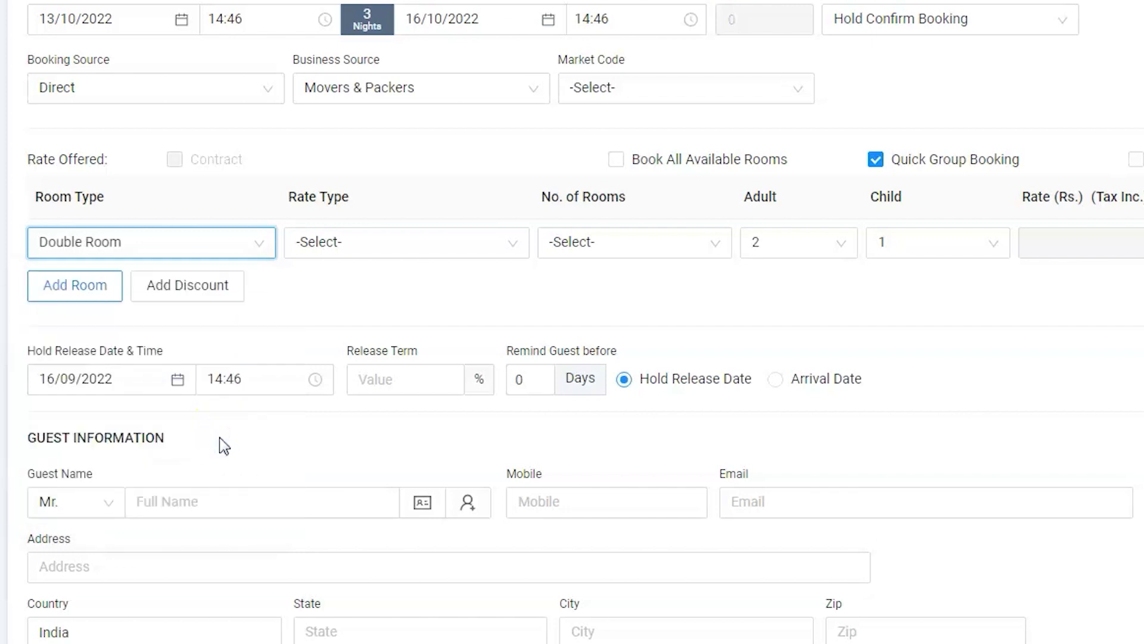
{"action": "left_click", "coordinate": [522, 241]}
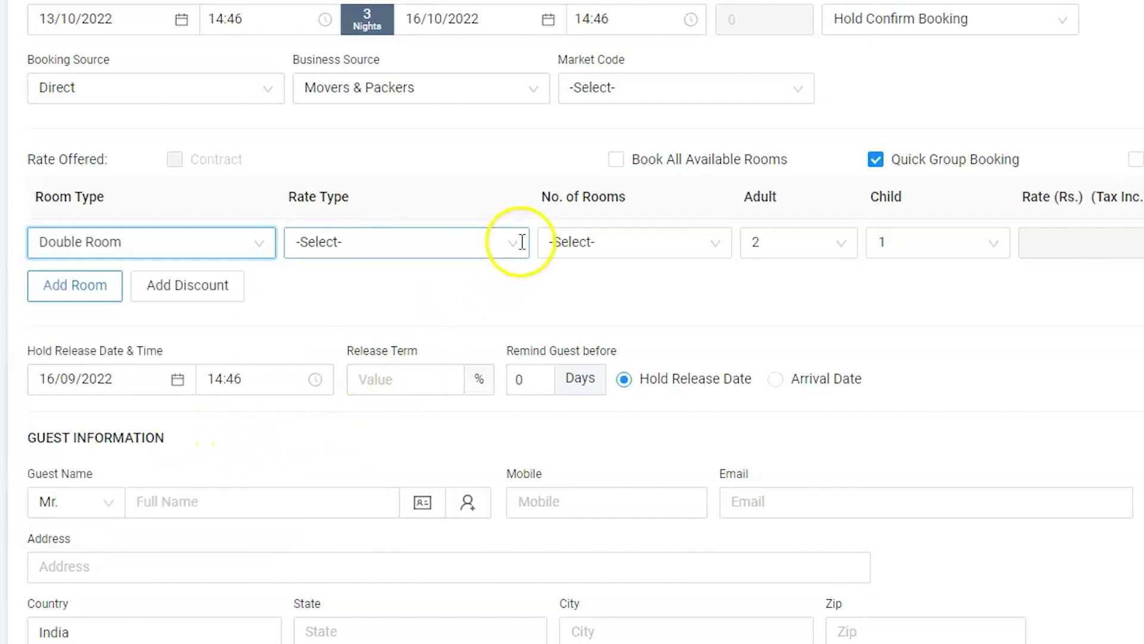
{"action": "left_click", "coordinate": [522, 241]}
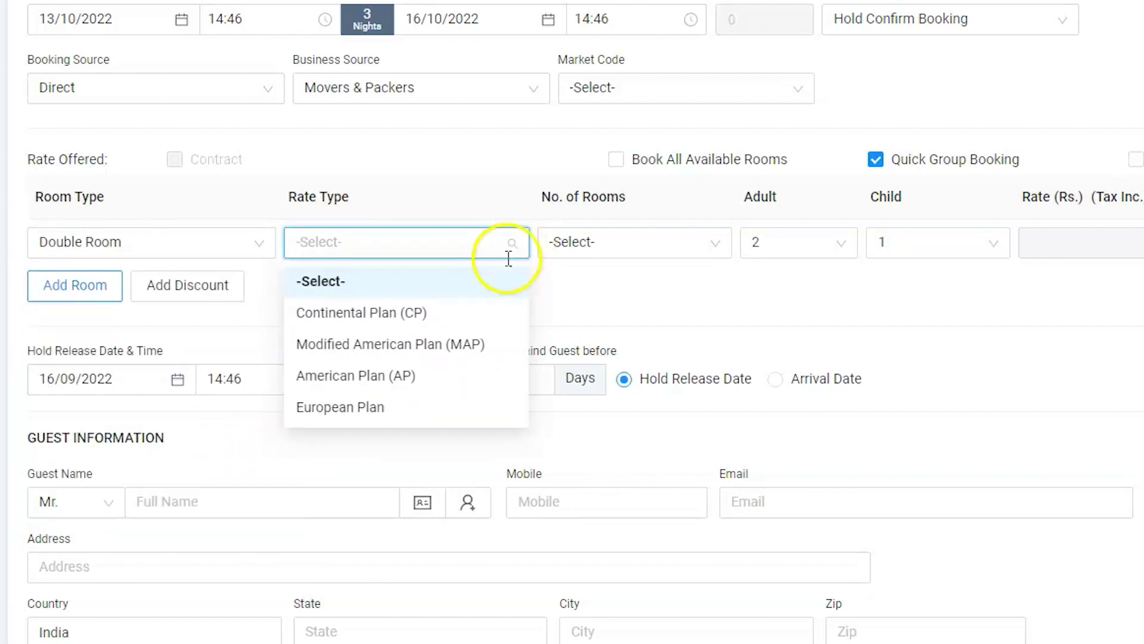
{"action": "left_click", "coordinate": [420, 376]}
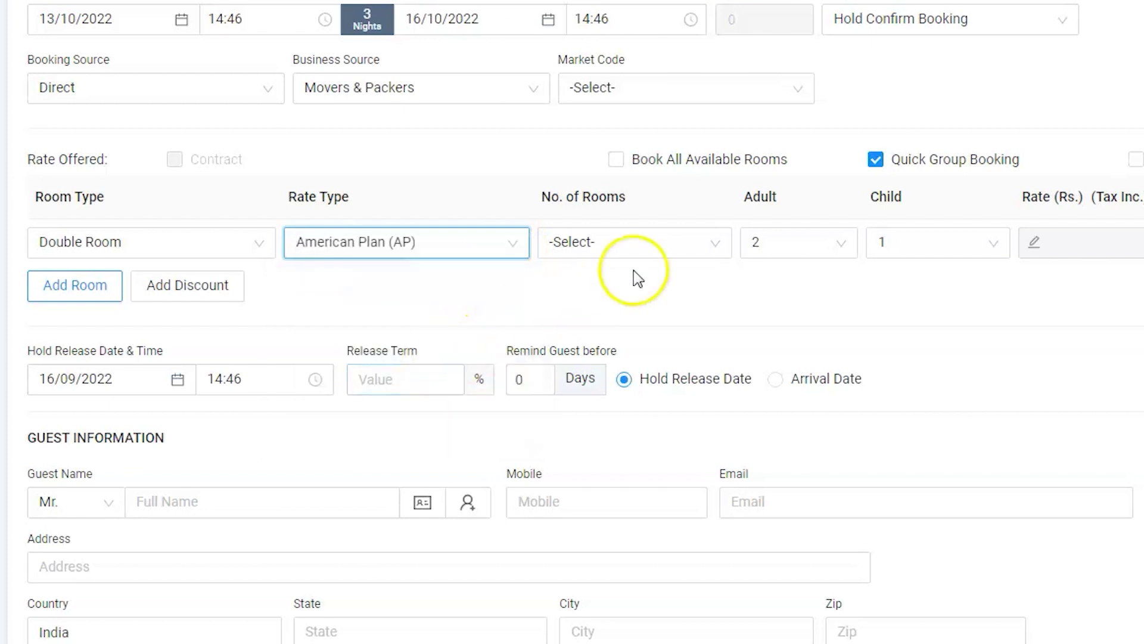
{"action": "left_click", "coordinate": [677, 251]}
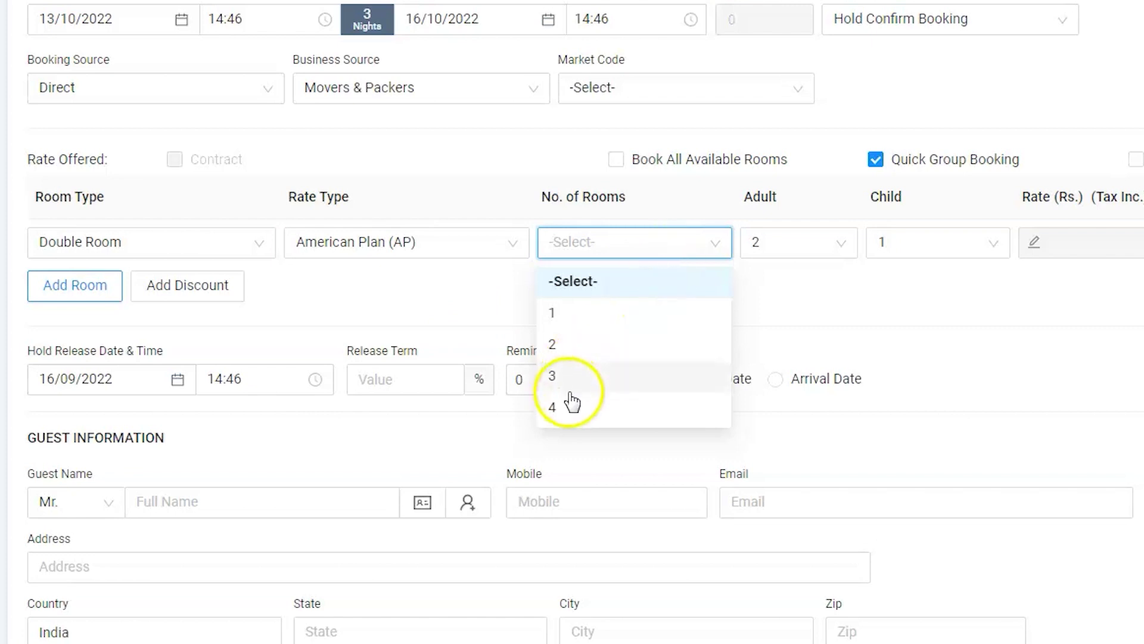
{"action": "left_click", "coordinate": [569, 405]}
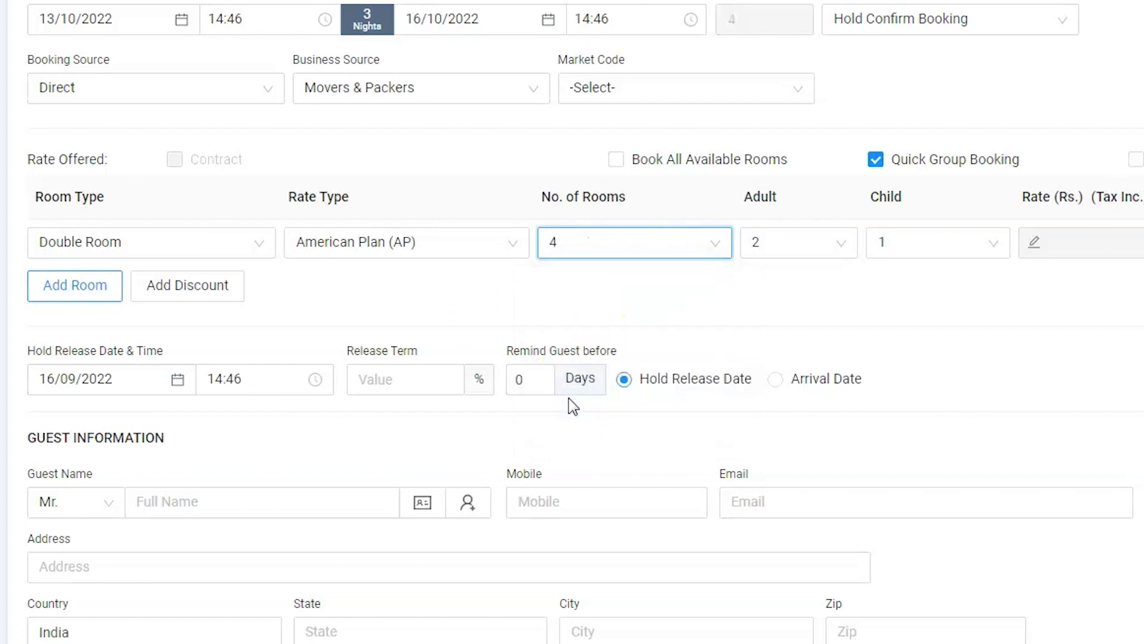
Add a second room row: China Town, American Plan (AP) rate, 1 room
{"action": "left_click", "coordinate": [113, 297]}
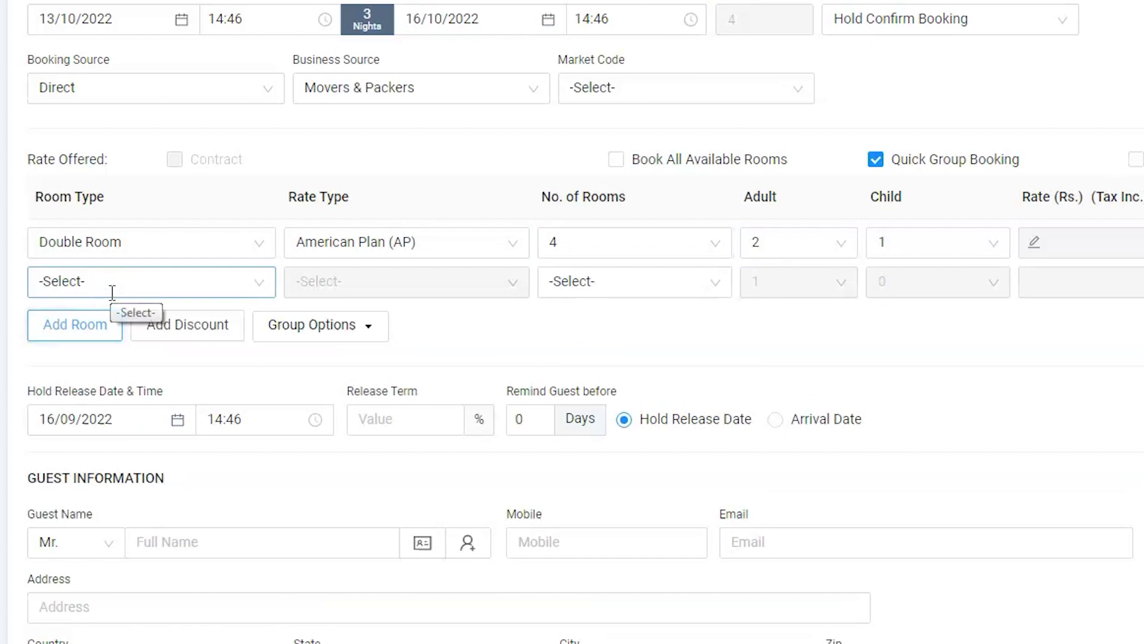
{"action": "left_click", "coordinate": [251, 281]}
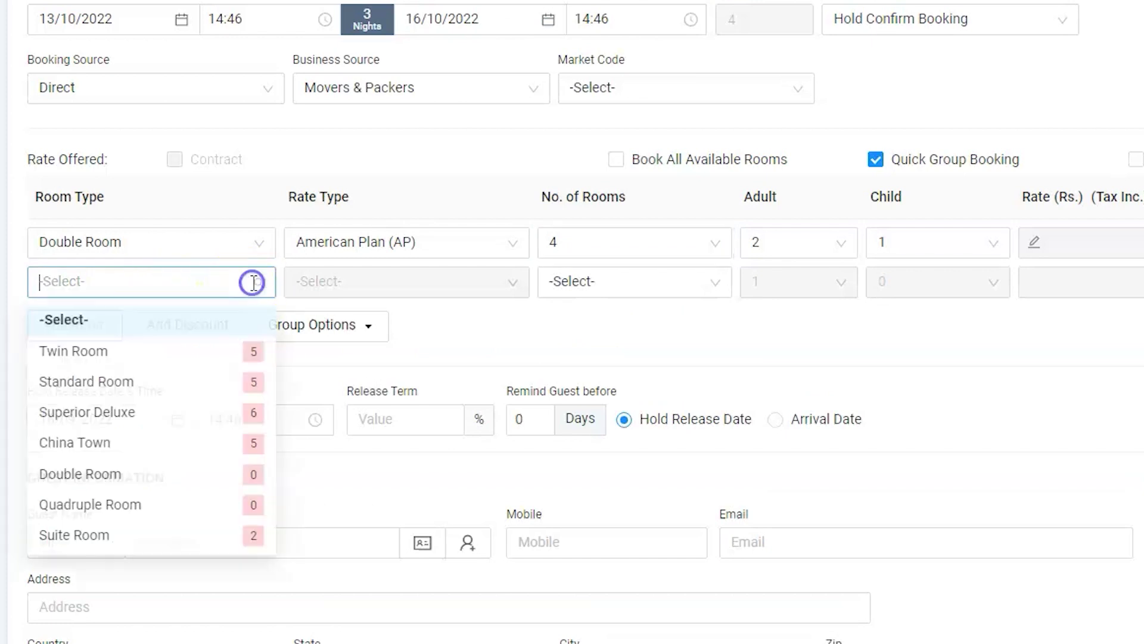
{"action": "left_click", "coordinate": [128, 448]}
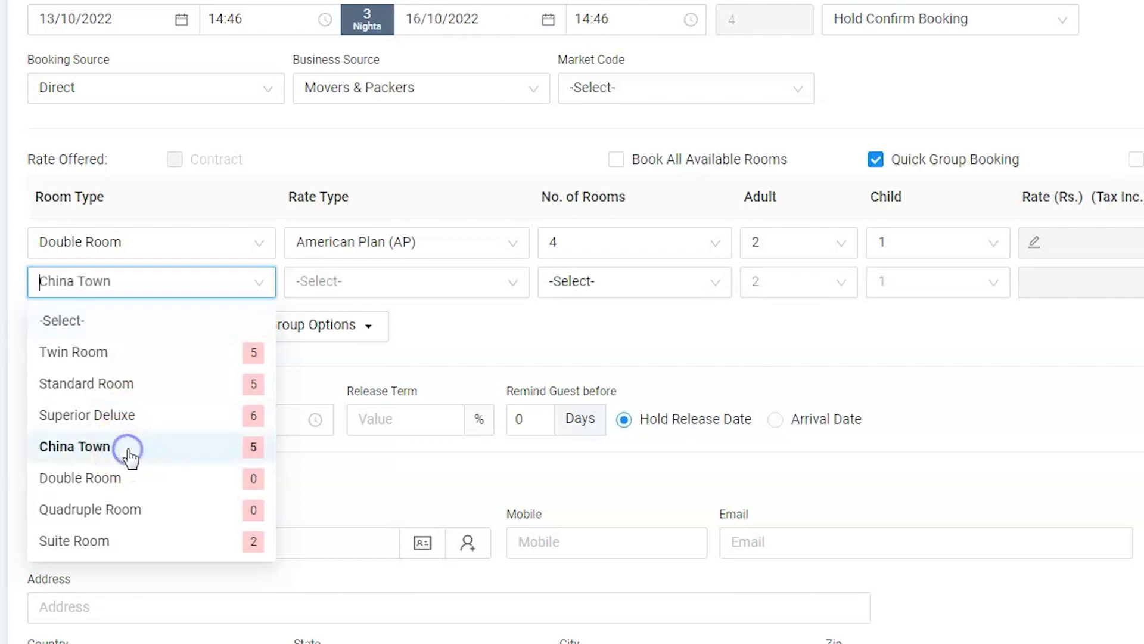
{"action": "left_click", "coordinate": [417, 285]}
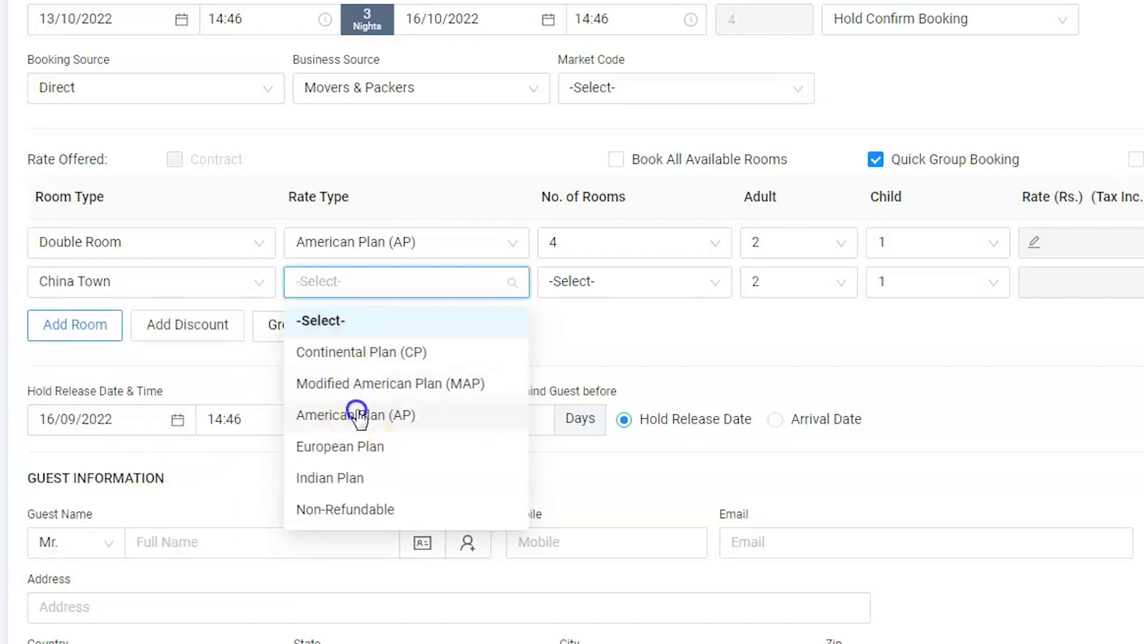
{"action": "left_click", "coordinate": [359, 416]}
{"action": "left_click", "coordinate": [587, 287]}
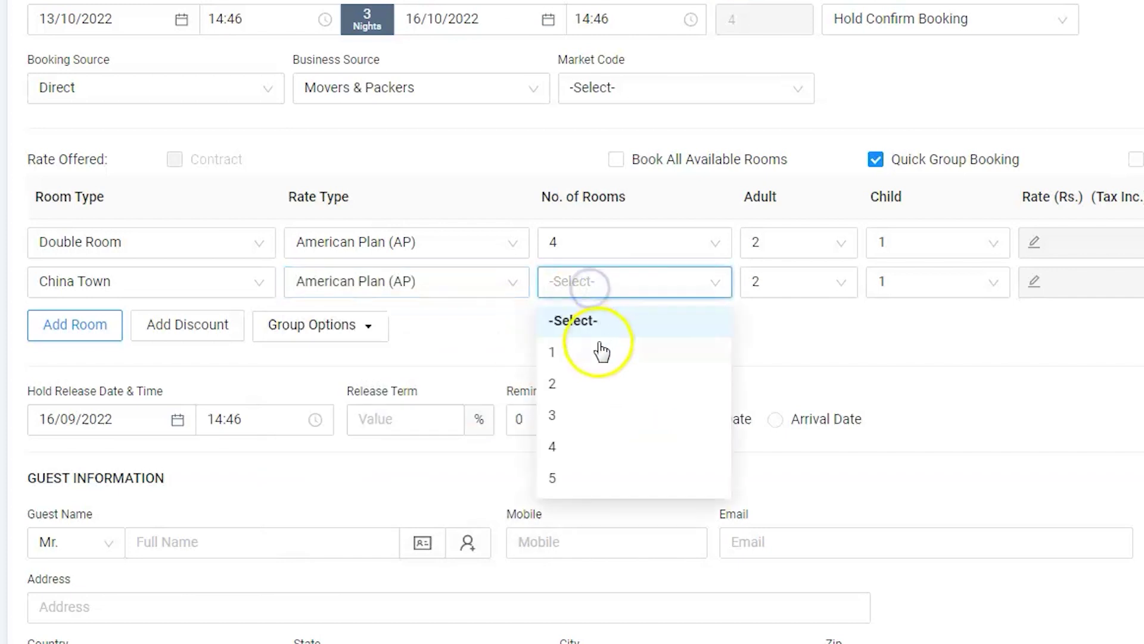
{"action": "left_click", "coordinate": [591, 351]}
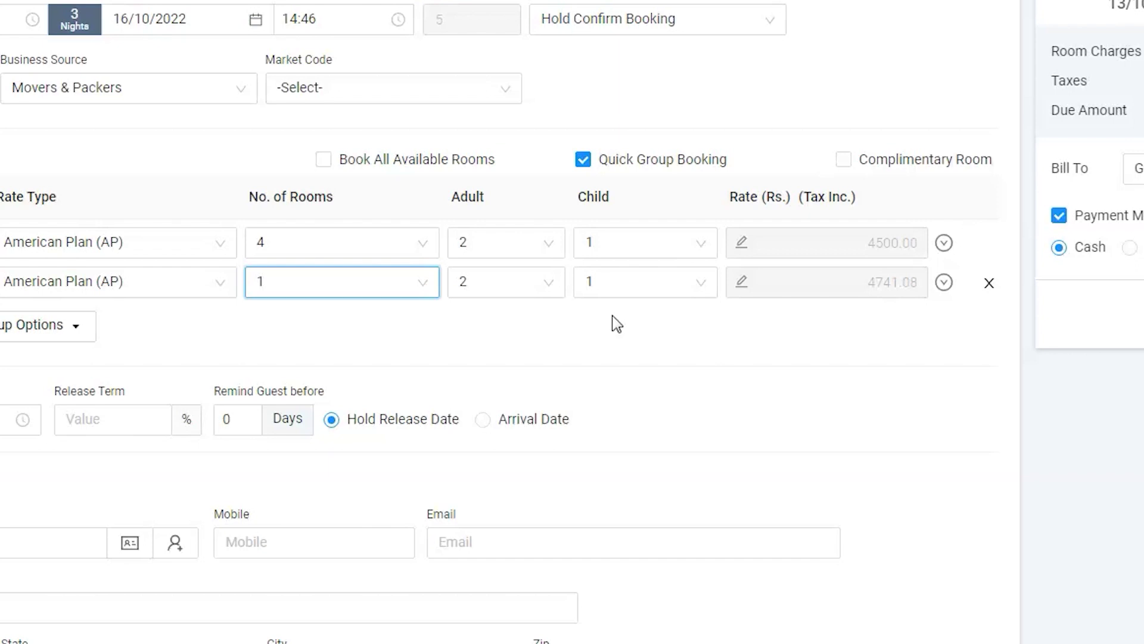
Set the hold release date to 11/10/2022 with a 20% release term
{"action": "left_click", "coordinate": [151, 284]}
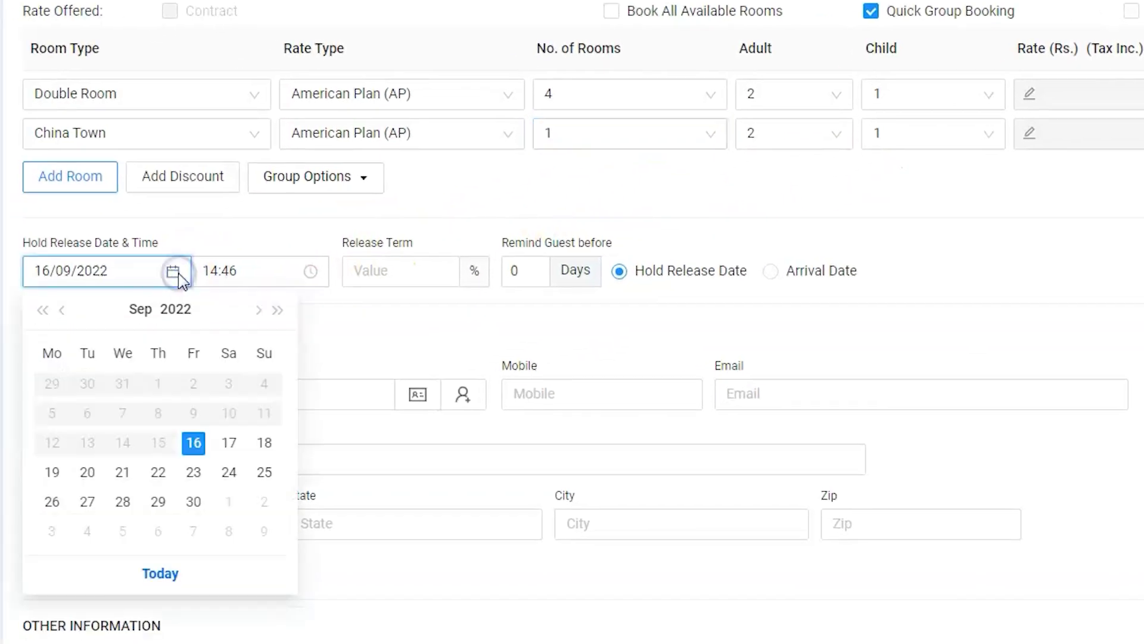
{"action": "left_click", "coordinate": [258, 310]}
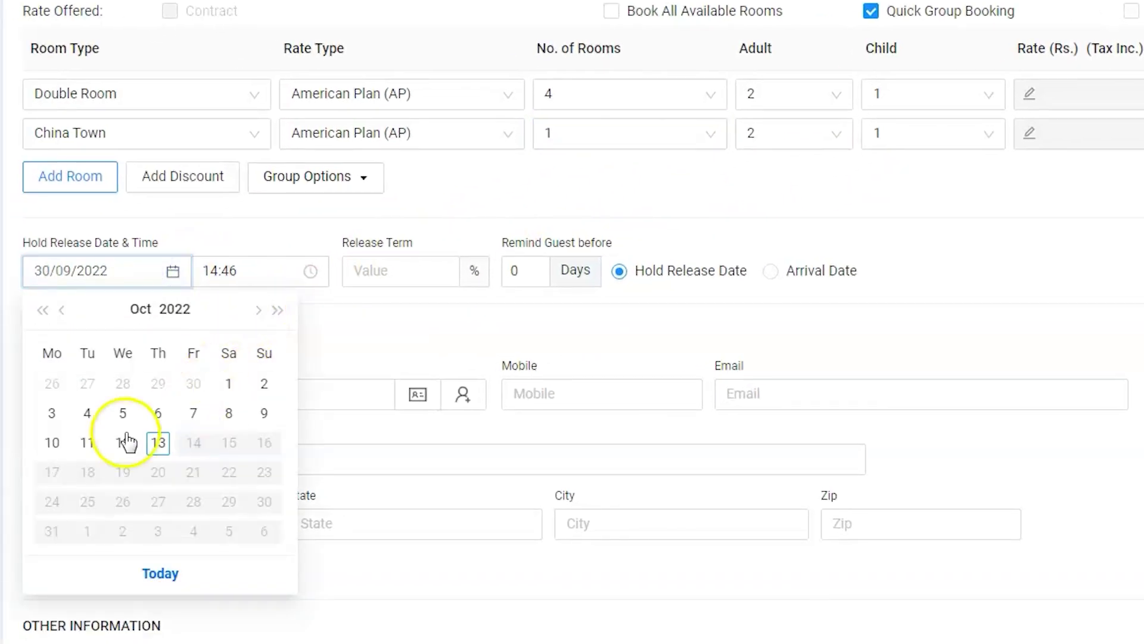
{"action": "left_click", "coordinate": [90, 442]}
{"action": "left_click", "coordinate": [367, 269]}
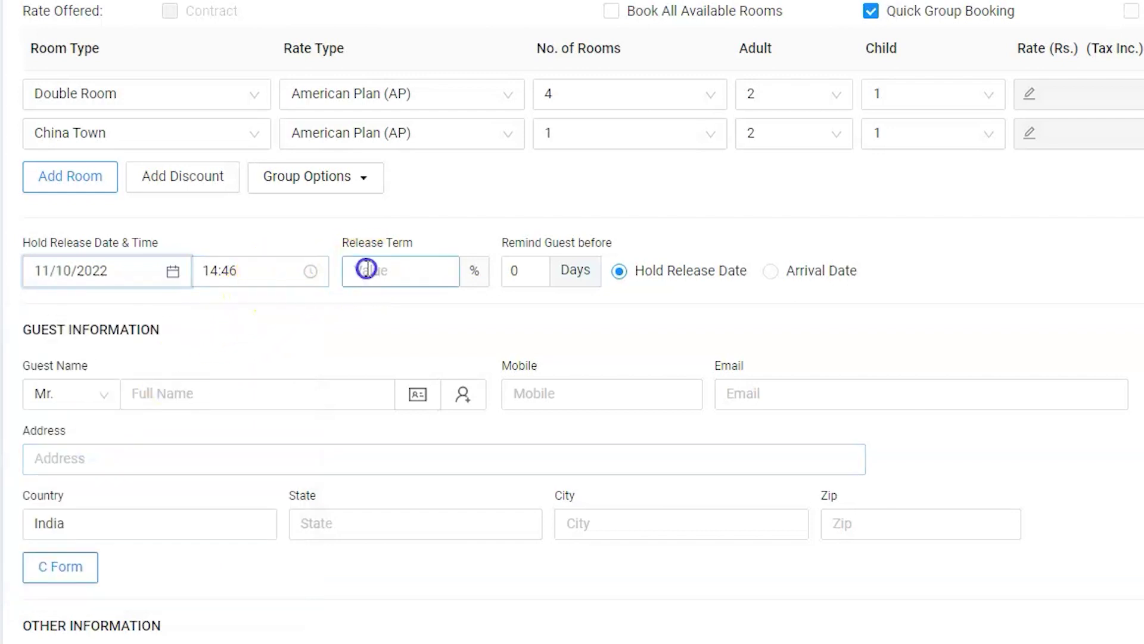
{"action": "type", "text": "20"}
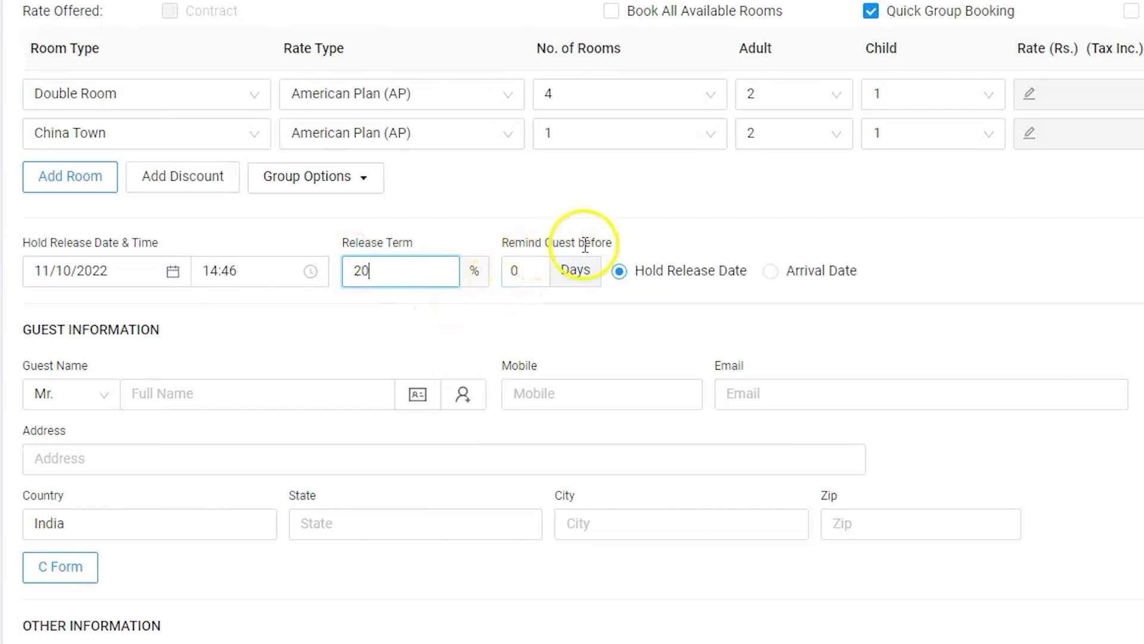
Remind the guest 1 day before the hold release date
{"action": "left_click", "coordinate": [520, 271]}
{"action": "key", "text": "BackSpace"}
{"action": "type", "text": "1"}
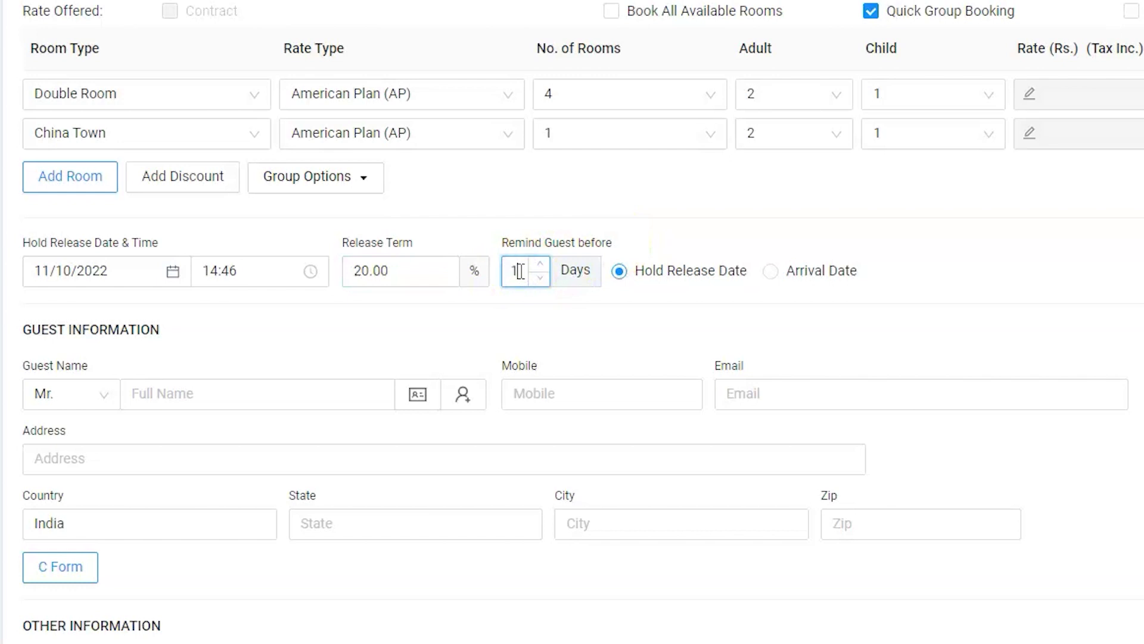
{"action": "left_click", "coordinate": [635, 275]}
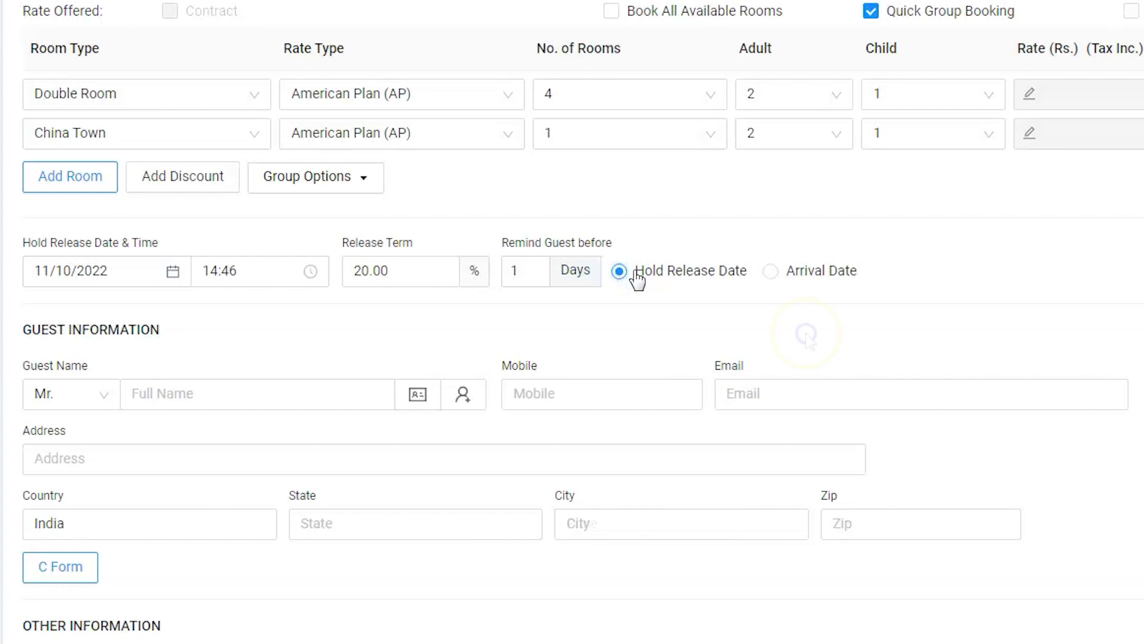
{"action": "scroll", "coordinate": [807, 314], "scroll_direction": "down", "scroll_amount": 2}
Enter the guest's full name, mobile number and e-mail address
{"action": "left_click", "coordinate": [255, 325]}
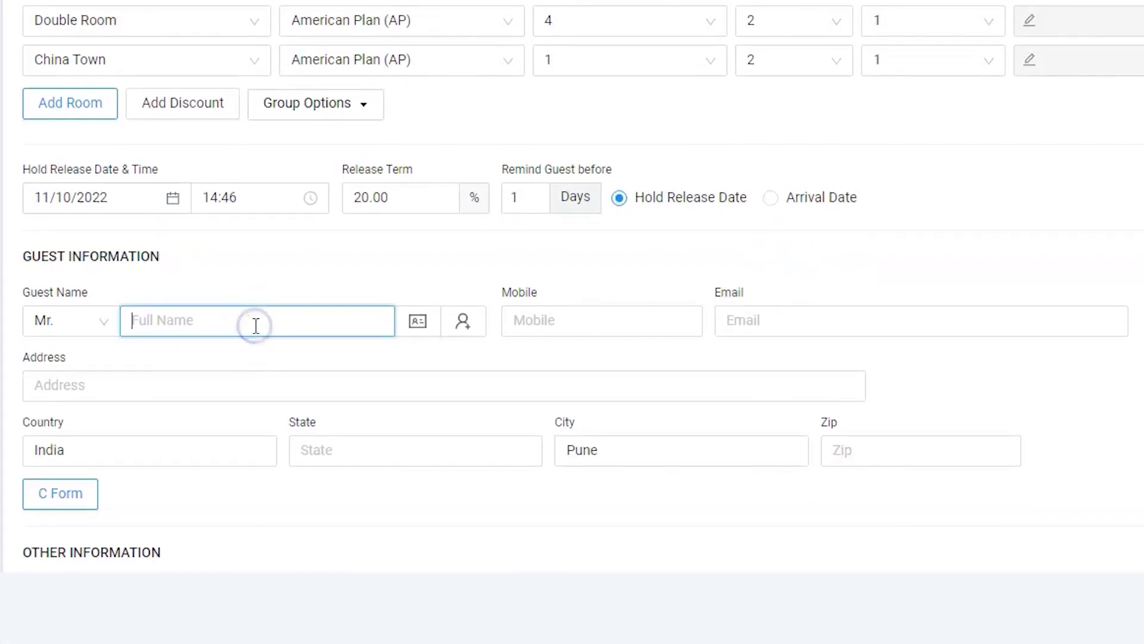
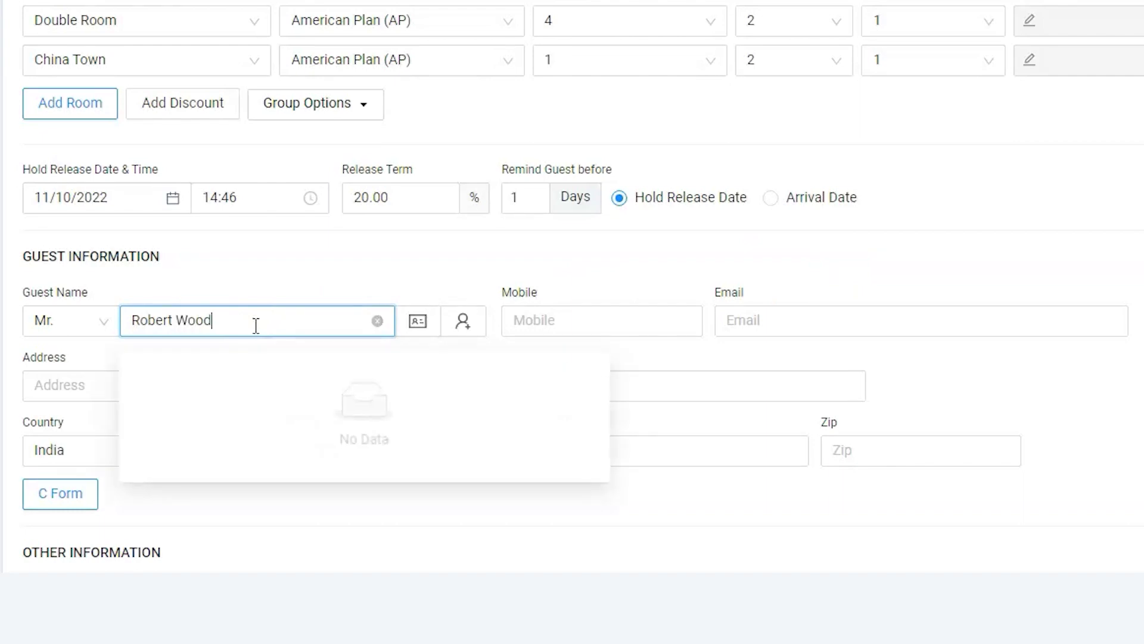
{"action": "left_click", "coordinate": [536, 320]}
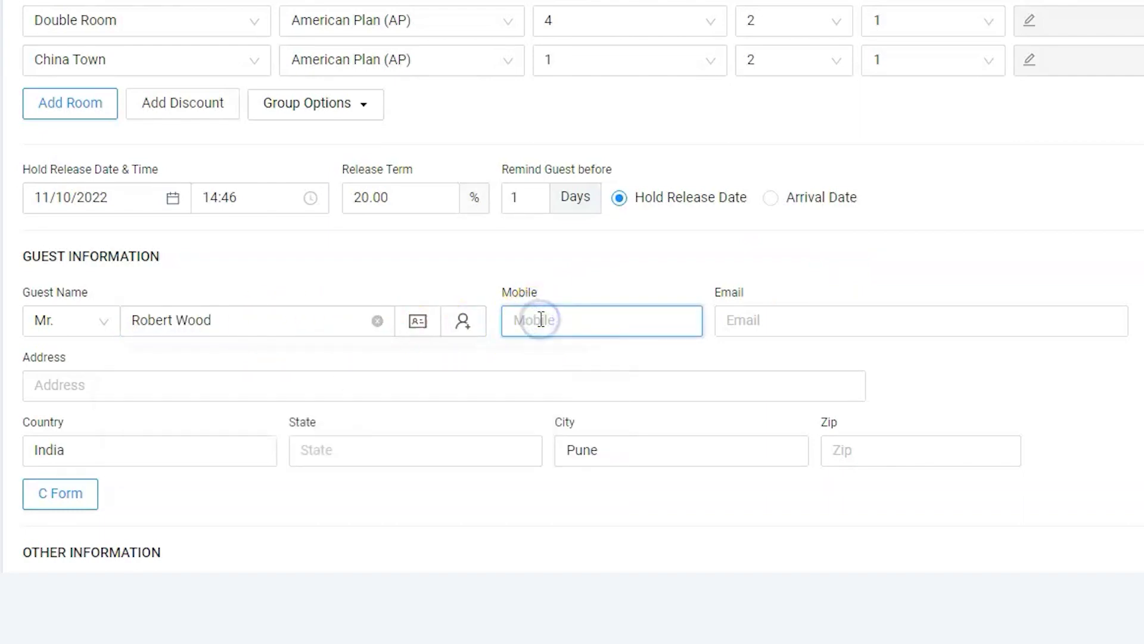
{"action": "type", "text": "9876543210"}
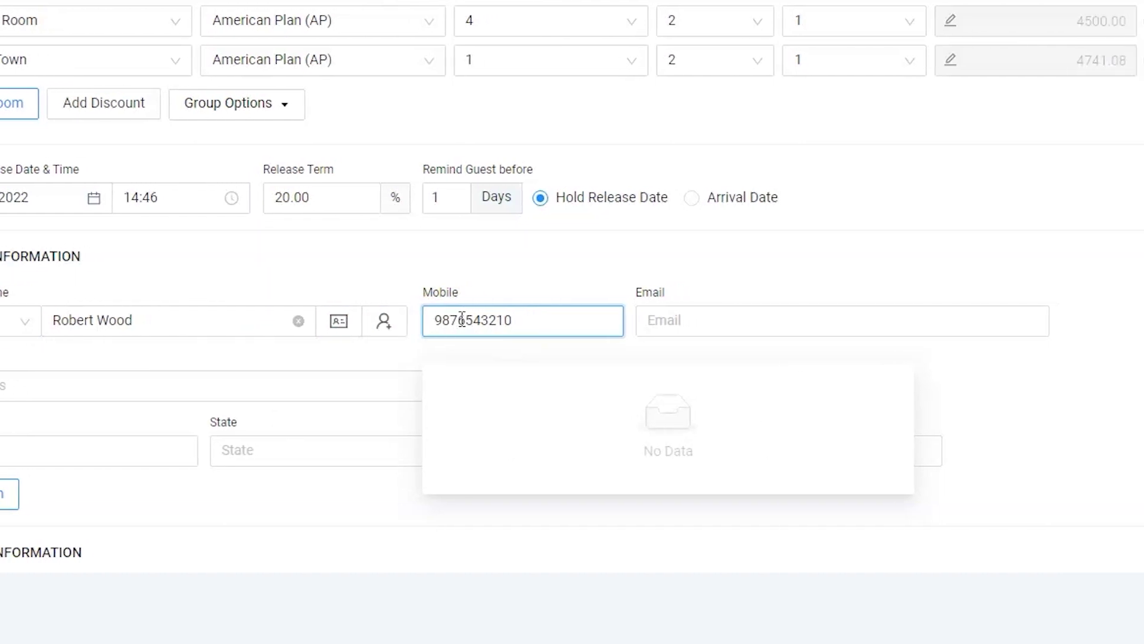
{"action": "left_click", "coordinate": [768, 322]}
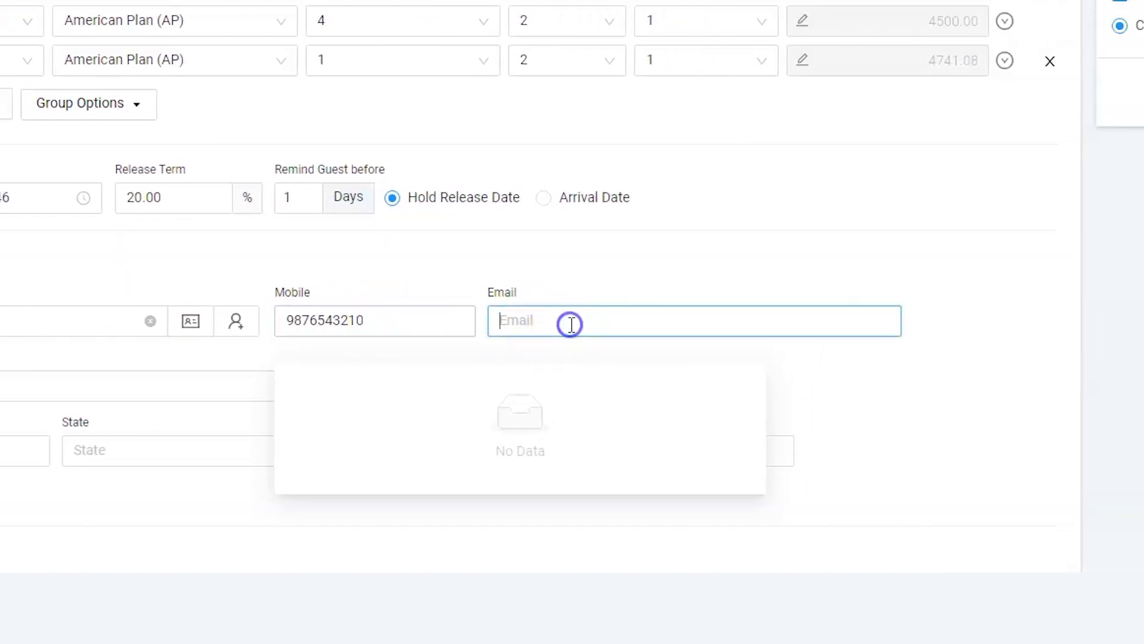
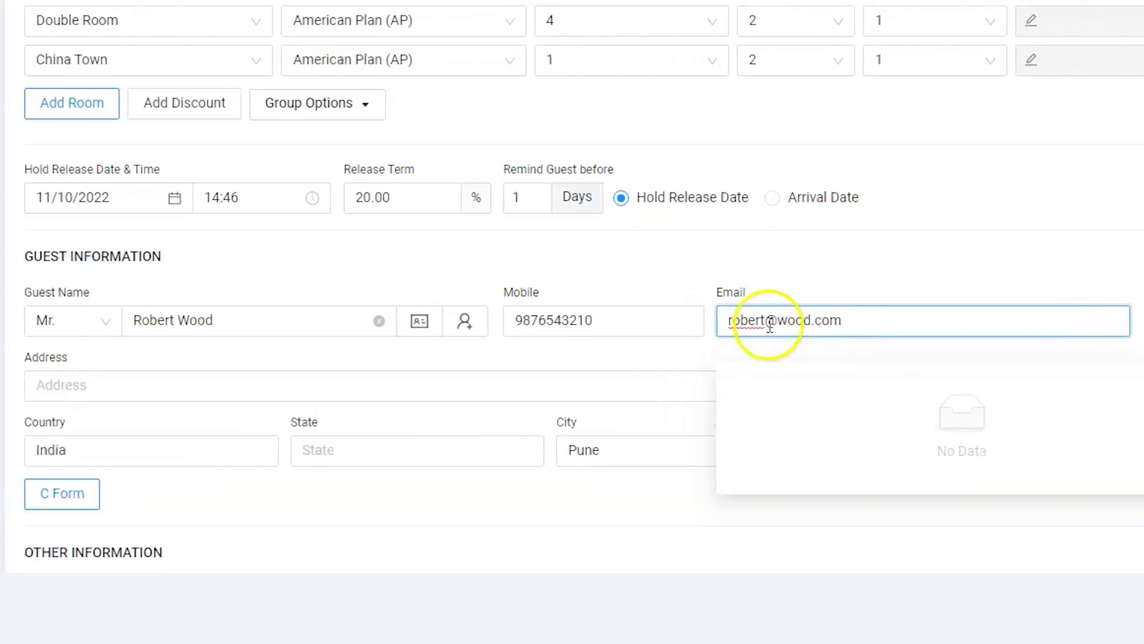
Fill in the guest's street address, country India, state MH, city Pune and zip code
{"action": "left_click", "coordinate": [434, 388]}
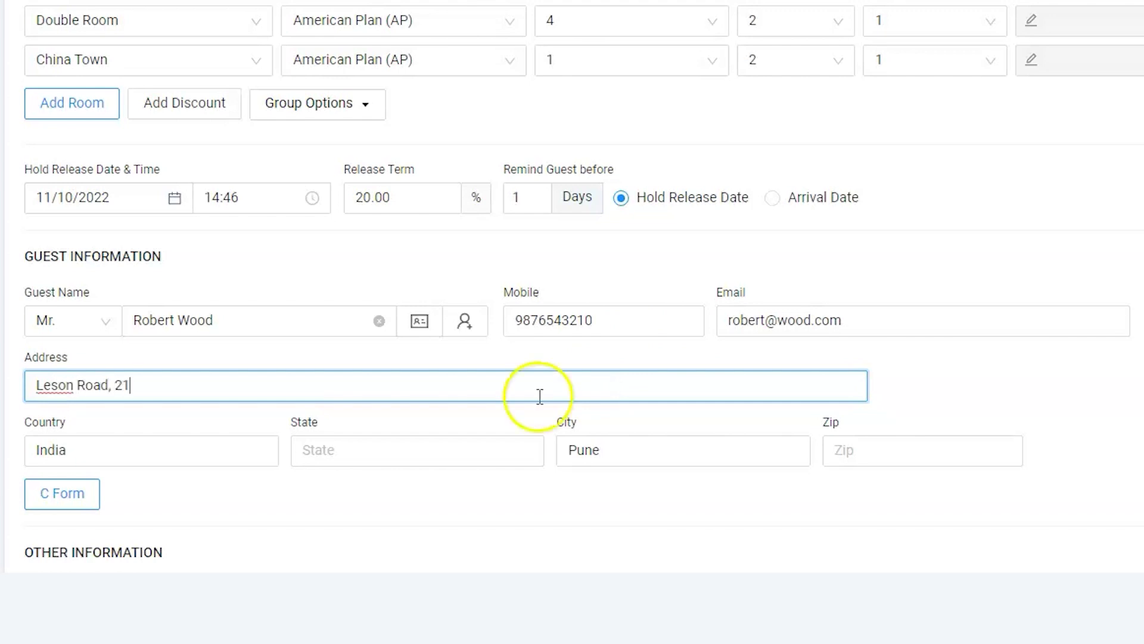
{"action": "left_click", "coordinate": [199, 444]}
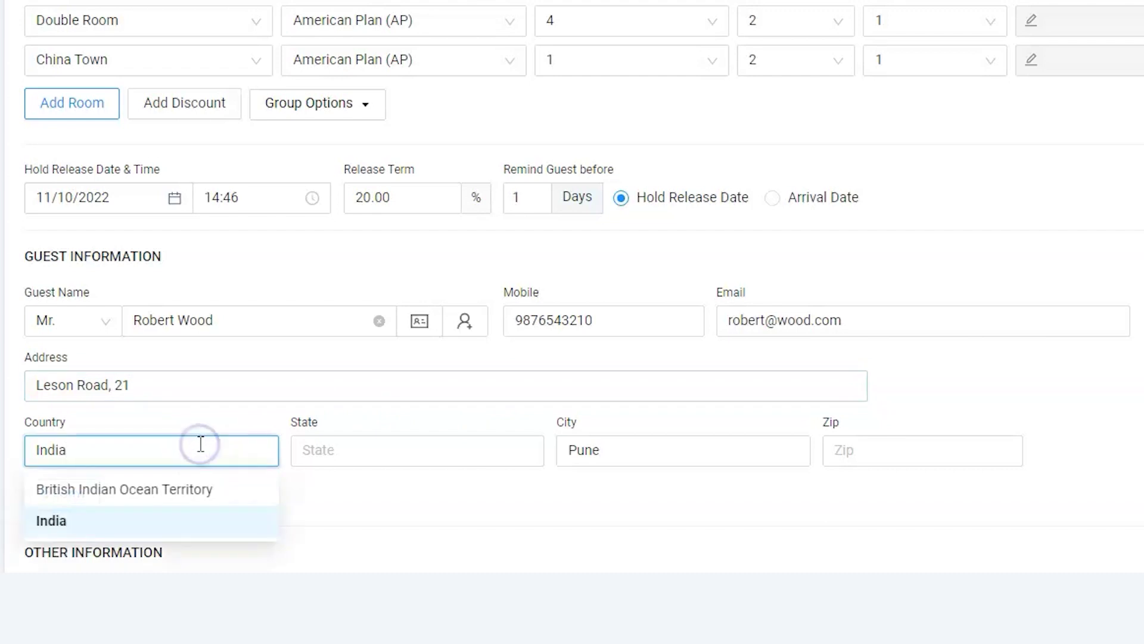
{"action": "left_click", "coordinate": [170, 515]}
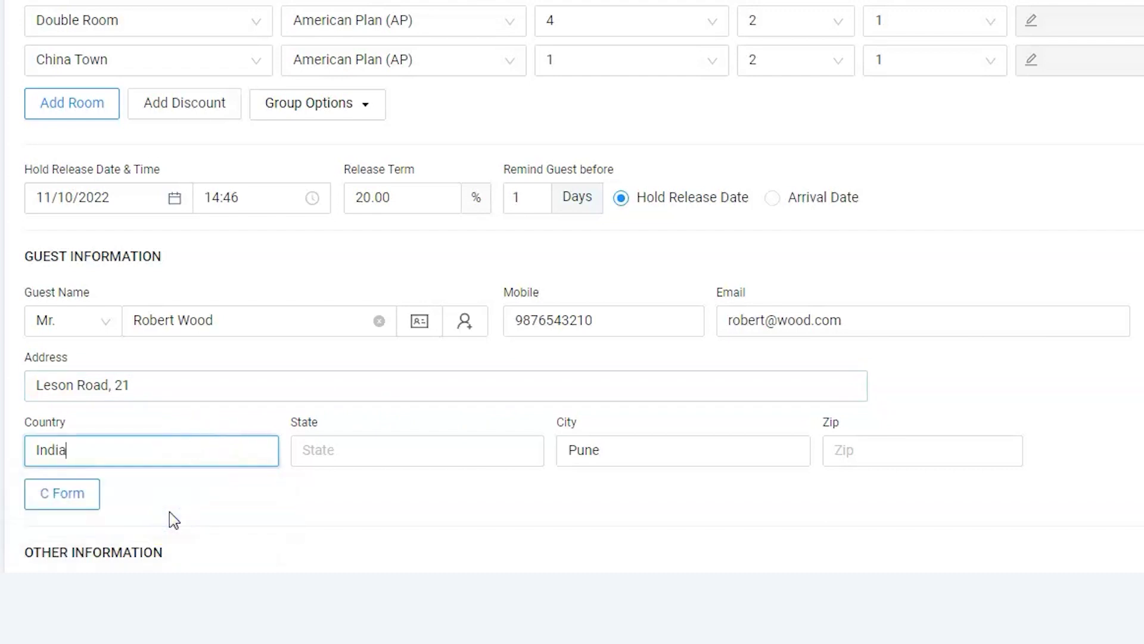
{"action": "left_click", "coordinate": [593, 451]}
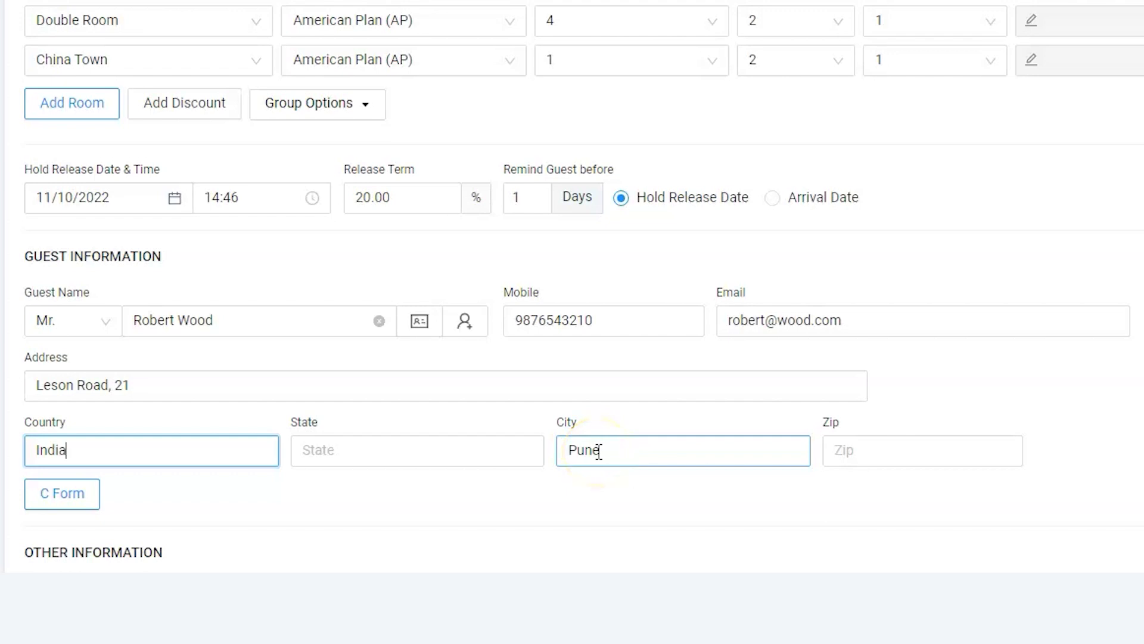
{"action": "left_click", "coordinate": [533, 455]}
{"action": "type", "text": "MH"}
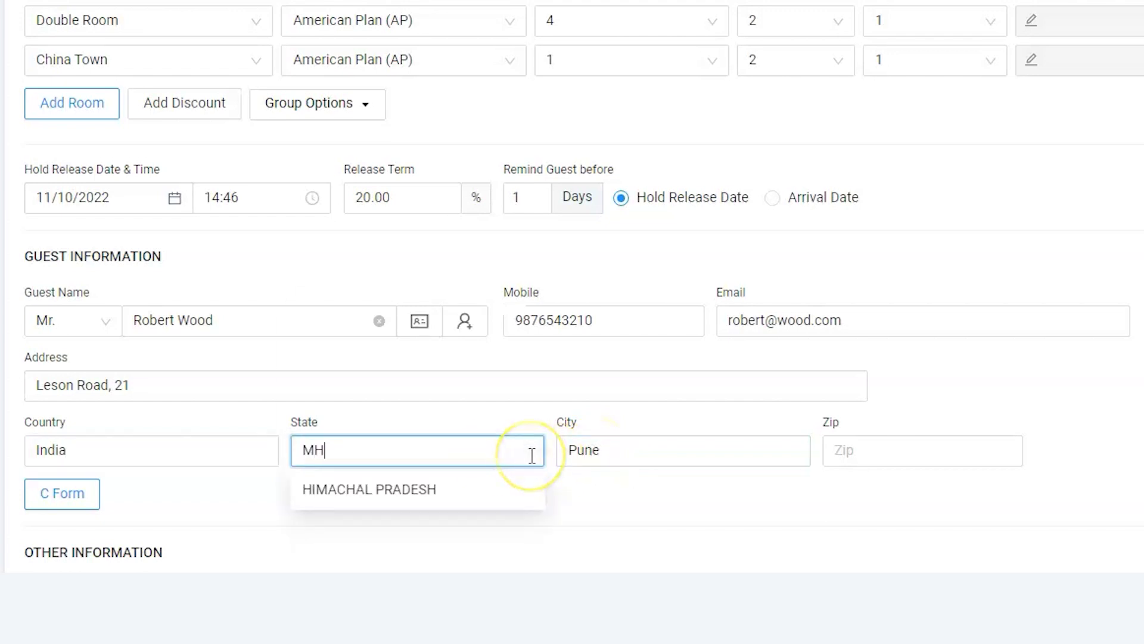
{"action": "left_click", "coordinate": [873, 449]}
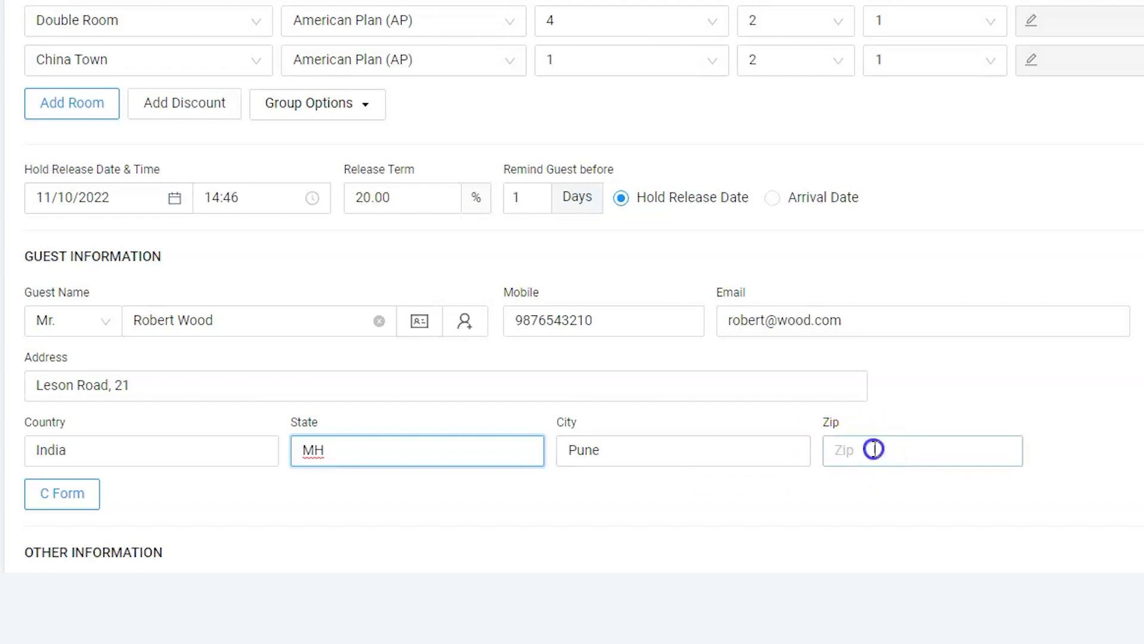
{"action": "type", "text": "9535541"}
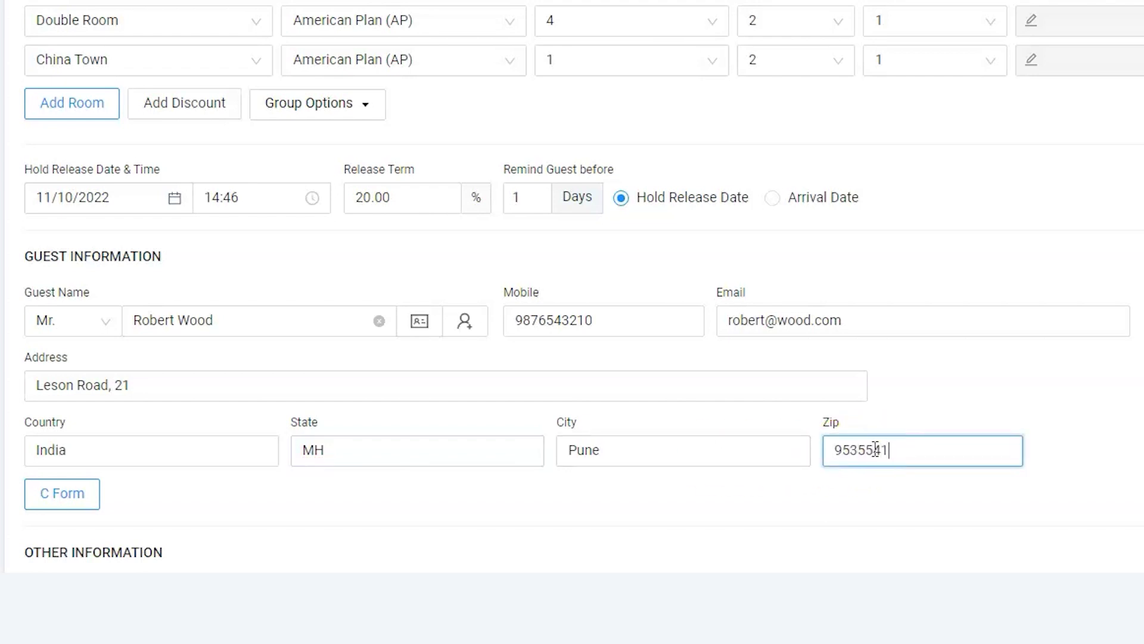
{"action": "scroll", "coordinate": [875, 449], "scroll_direction": "down", "scroll_amount": 3}
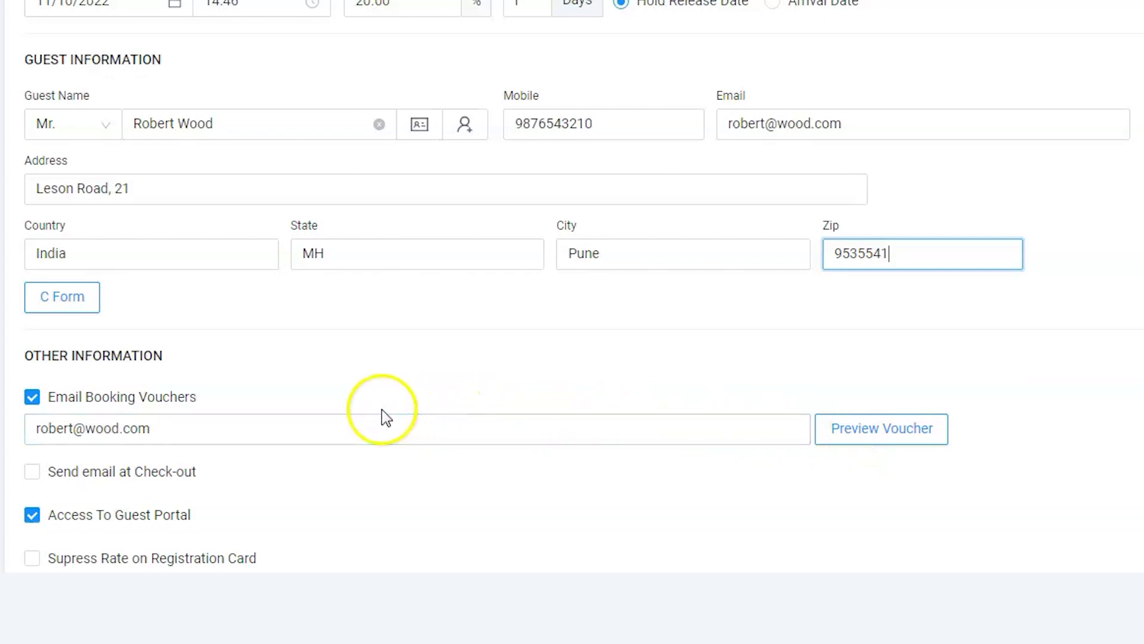
Verify the booking-voucher e-mail under Other Information and reserve the booking
{"action": "left_click", "coordinate": [203, 427]}
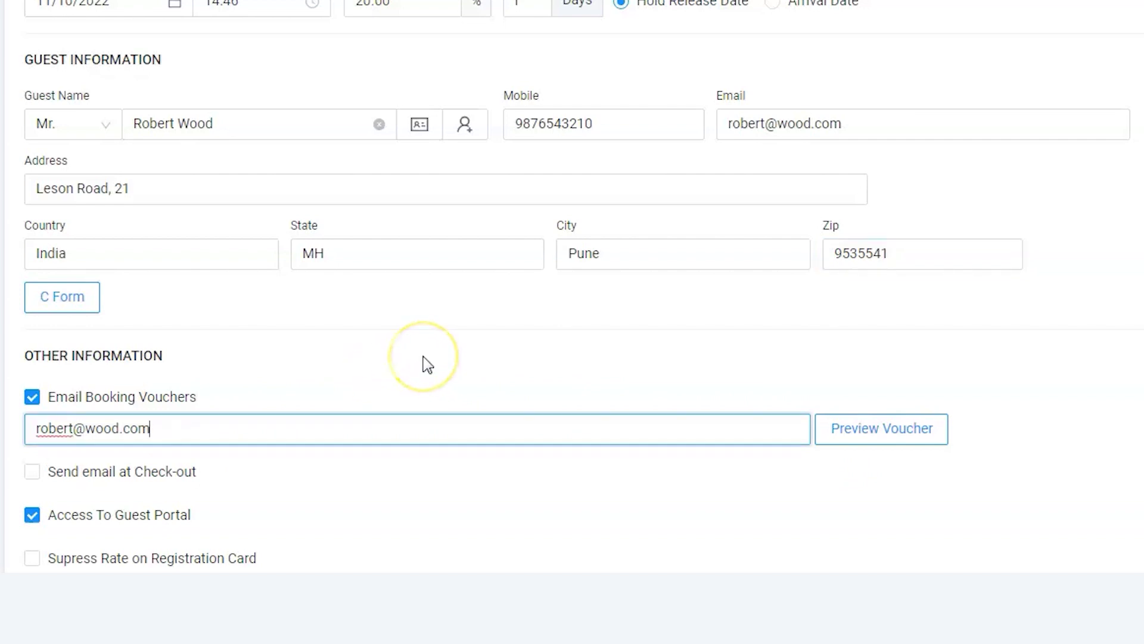
{"action": "scroll", "coordinate": [428, 364], "scroll_direction": "down", "scroll_amount": 2}
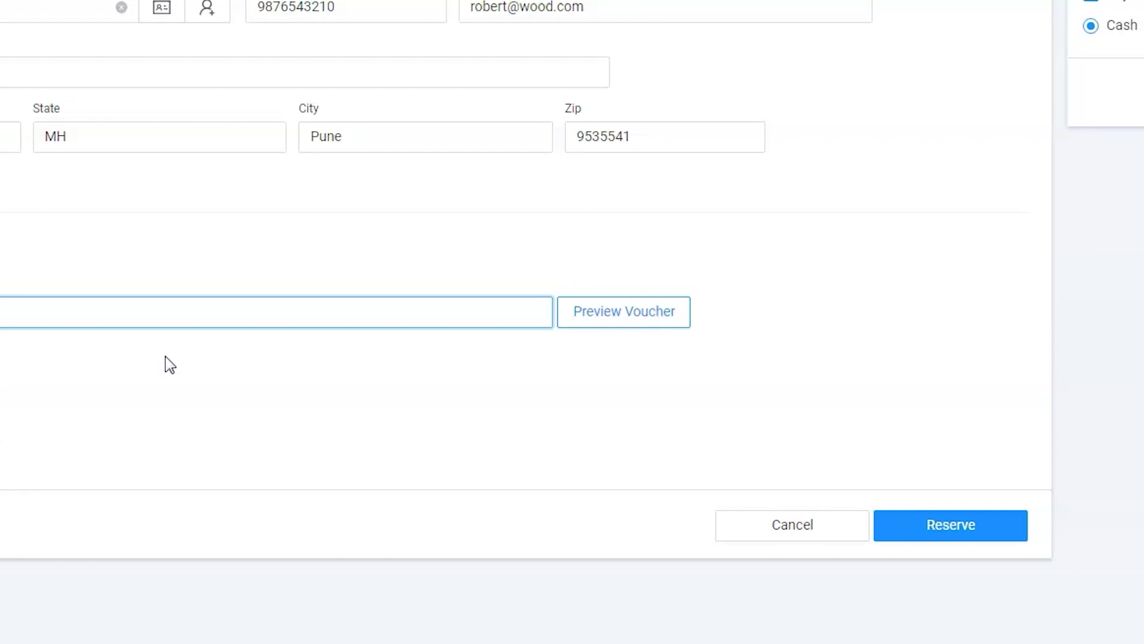
{"action": "left_click", "coordinate": [845, 528]}
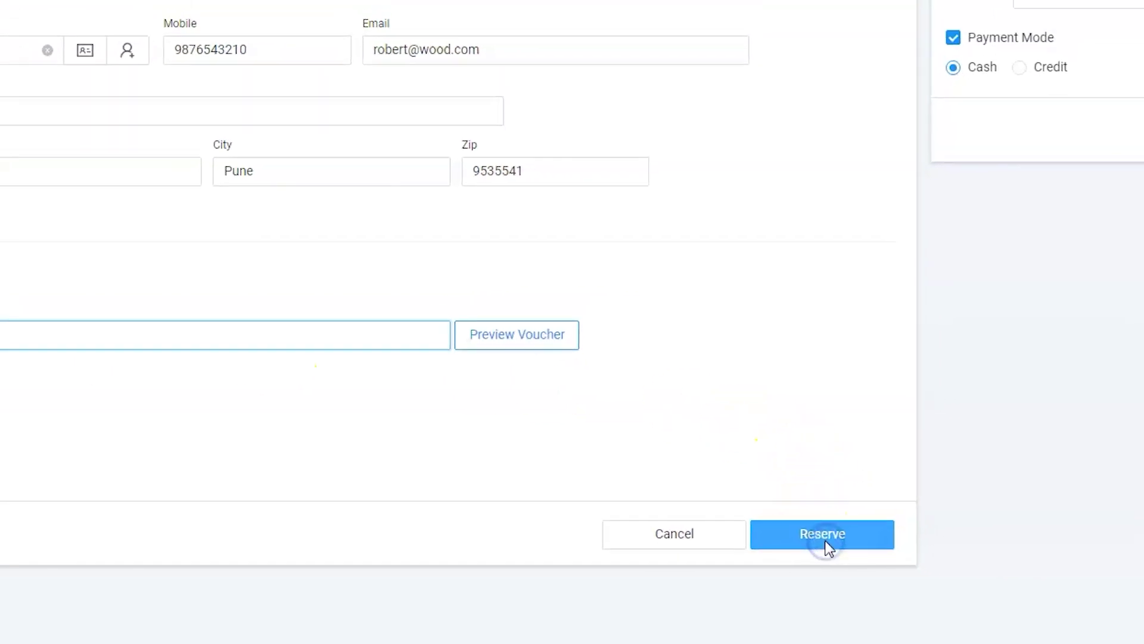